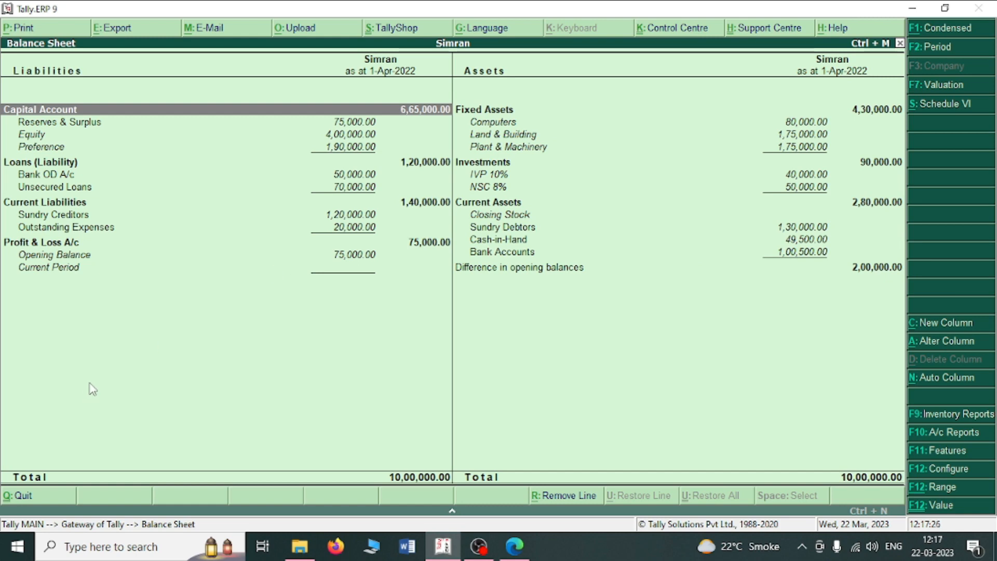
# Switch to the File 1.pdf workbook in Edge and review the balance sheet exercise and Chapter 7's bill-wise creditor details.
pyautogui.hotkey('alt', 'Tab')
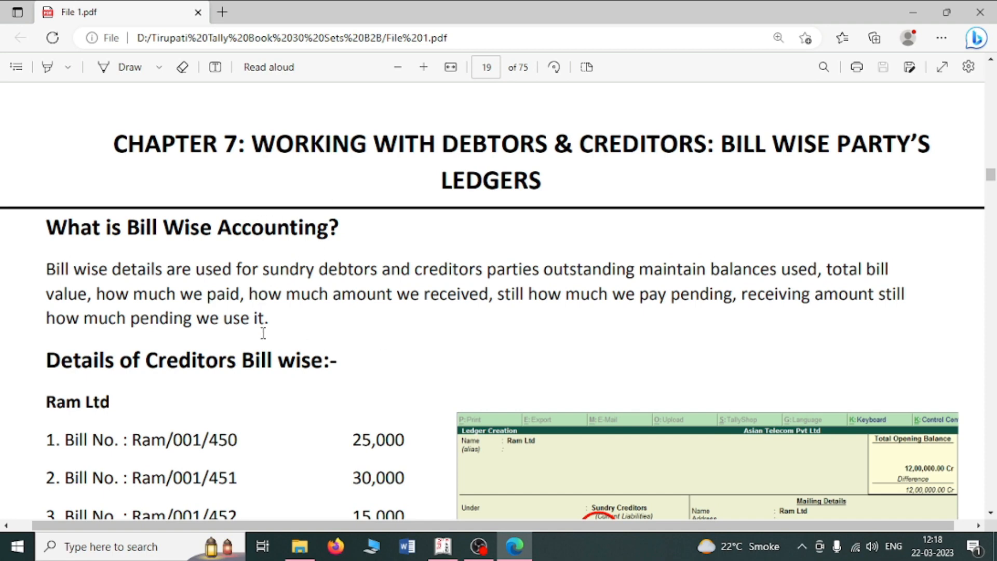
pyautogui.scroll(5, 421, 232)
pyautogui.scroll(15, 423, 227)
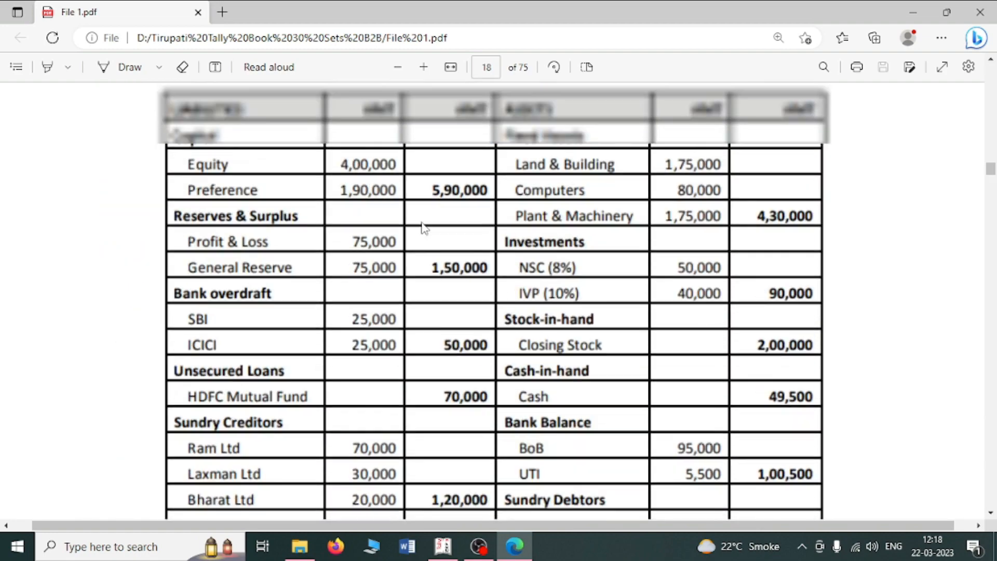
pyautogui.scroll(-2, 338, 374)
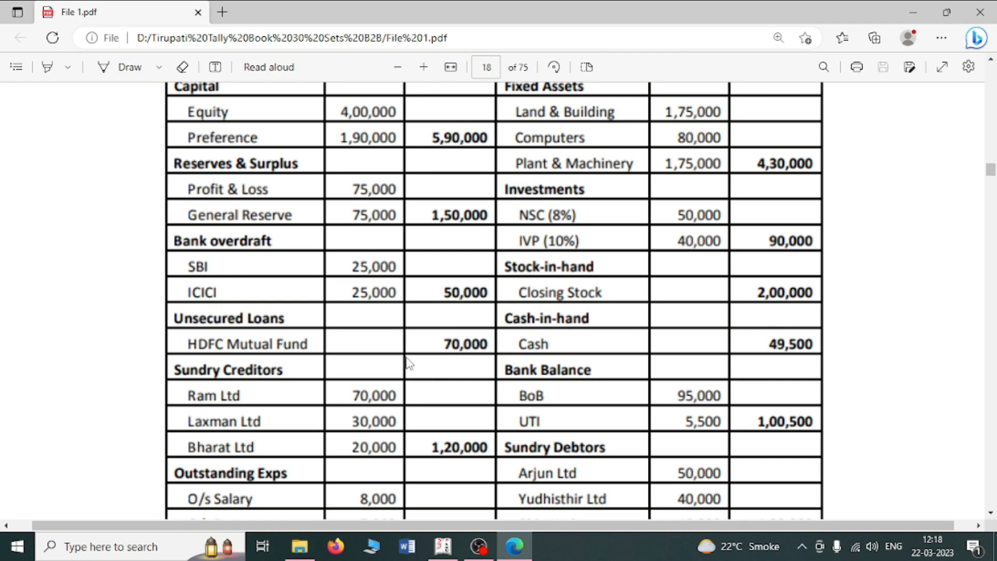
pyautogui.scroll(-20, 408, 364)
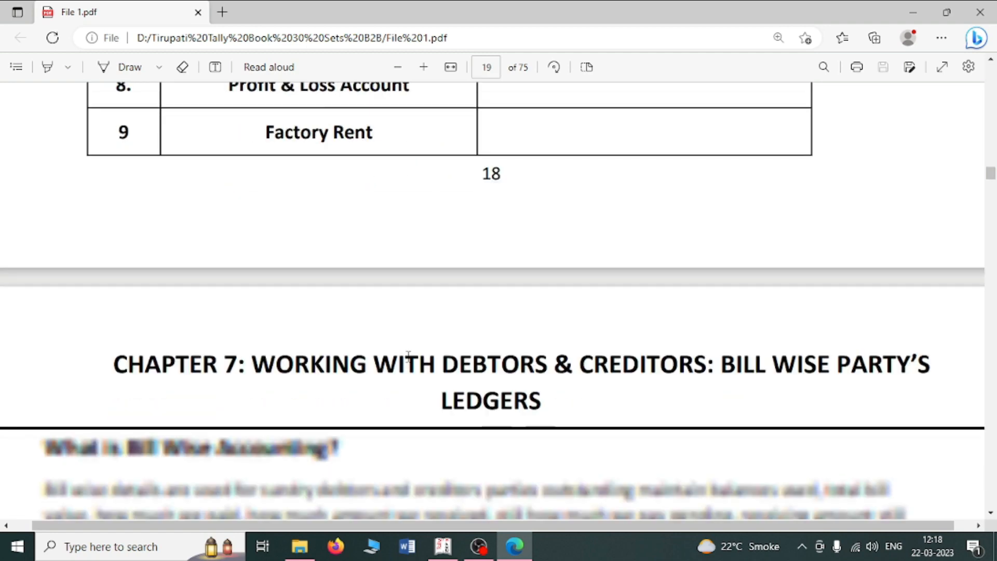
pyautogui.scroll(-4, 435, 440)
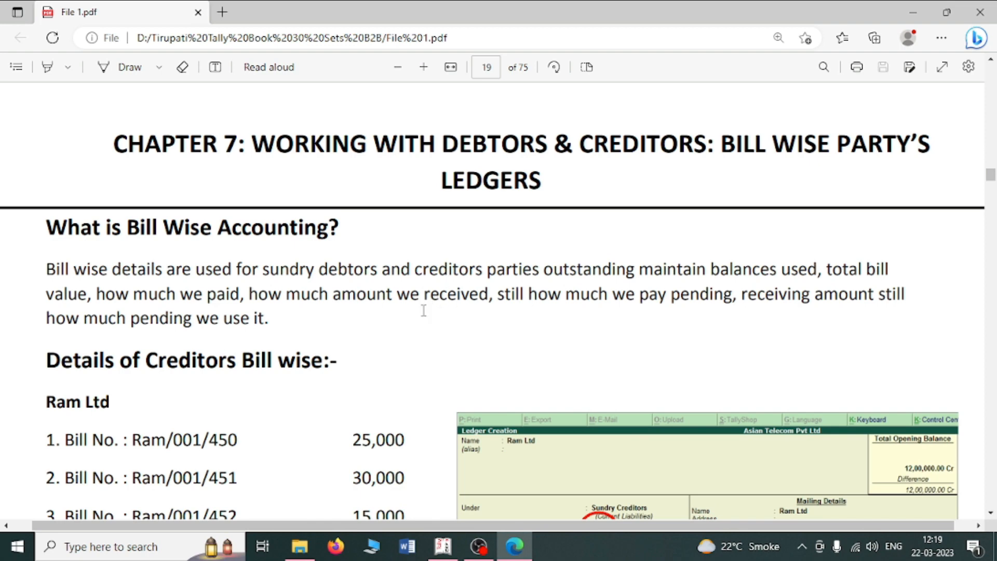
pyautogui.scroll(-5, 331, 336)
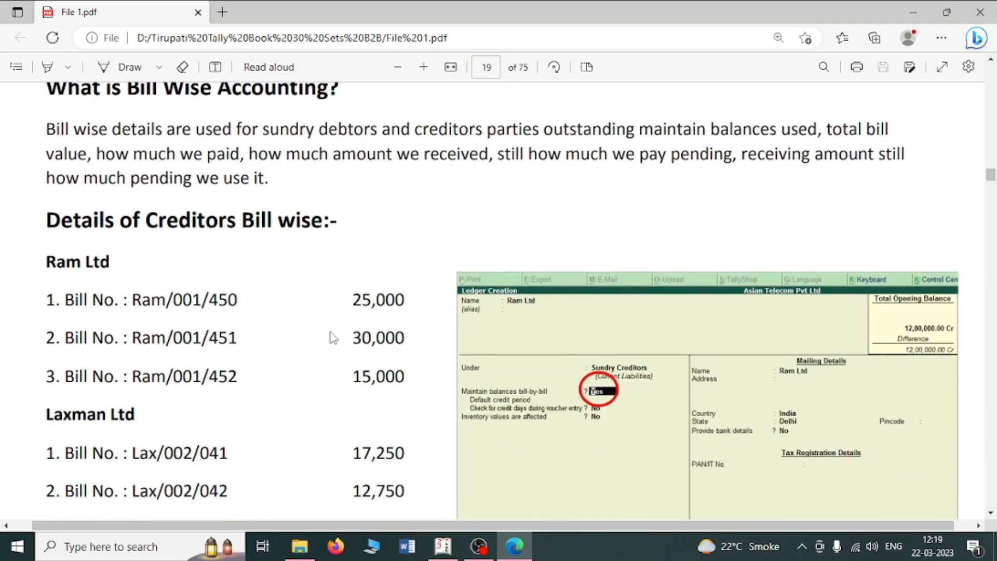
pyautogui.scroll(1, 331, 339)
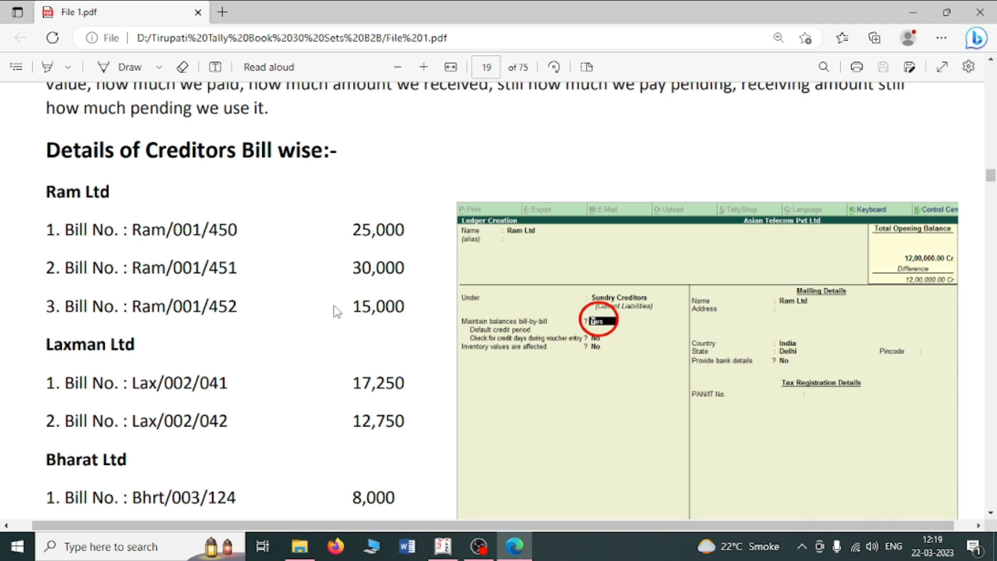
pyautogui.scroll(-5, 336, 311)
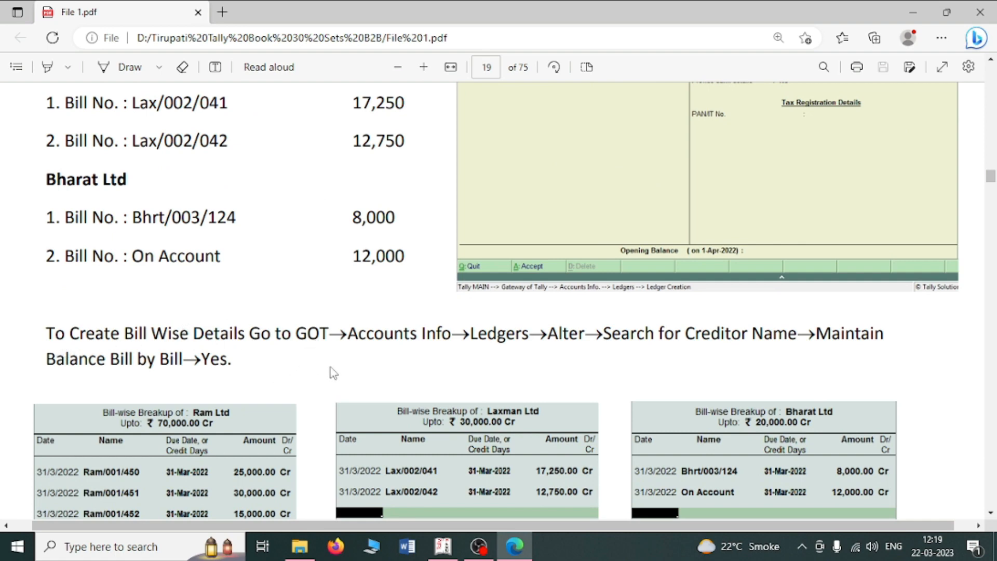
# Switch back to Tally.ERP 9, leave the balance sheet and open the Ram Ltd ledger for single-ledger alteration.
pyautogui.press('alt')
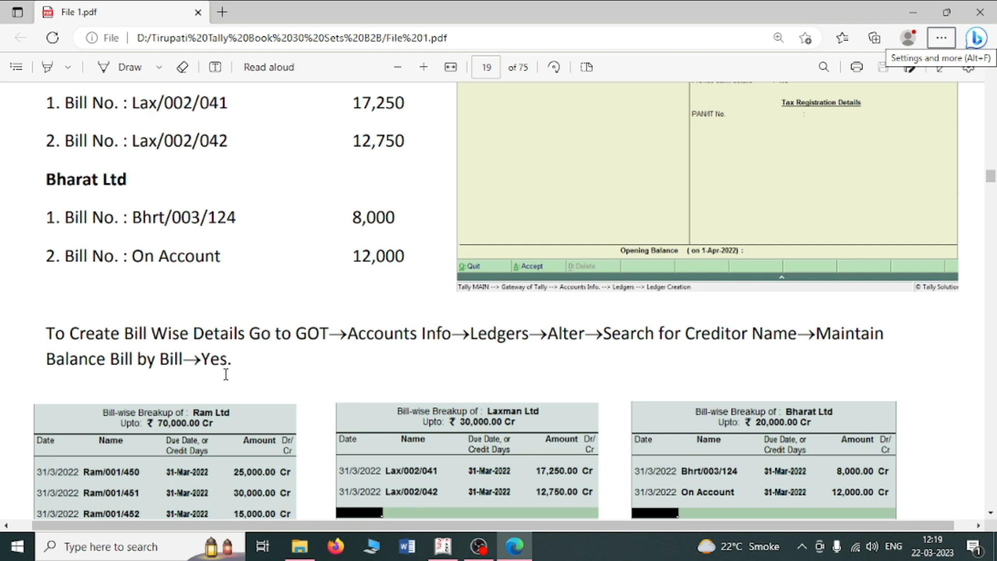
pyautogui.hotkey('alt', 'Tab')
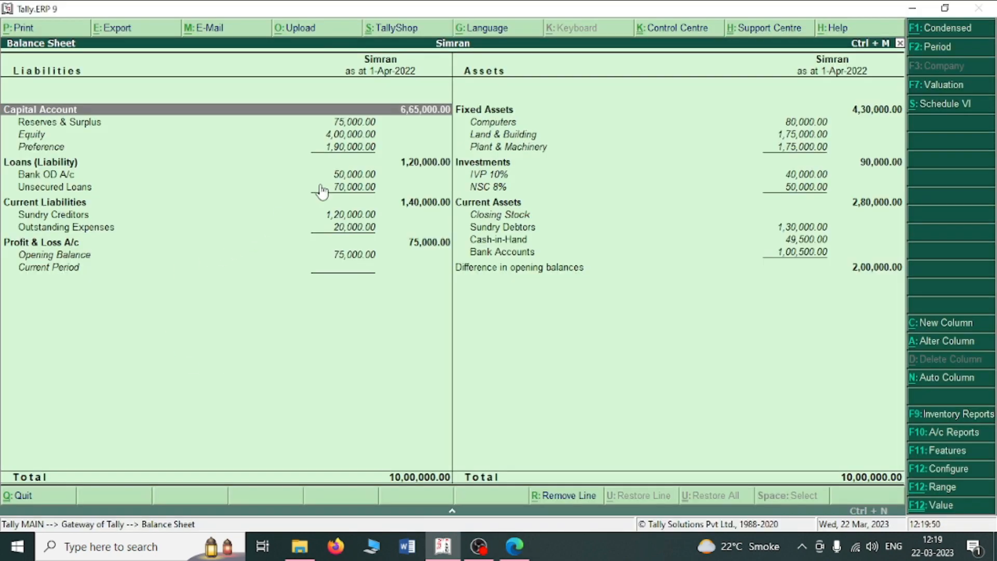
pyautogui.press('Escape')
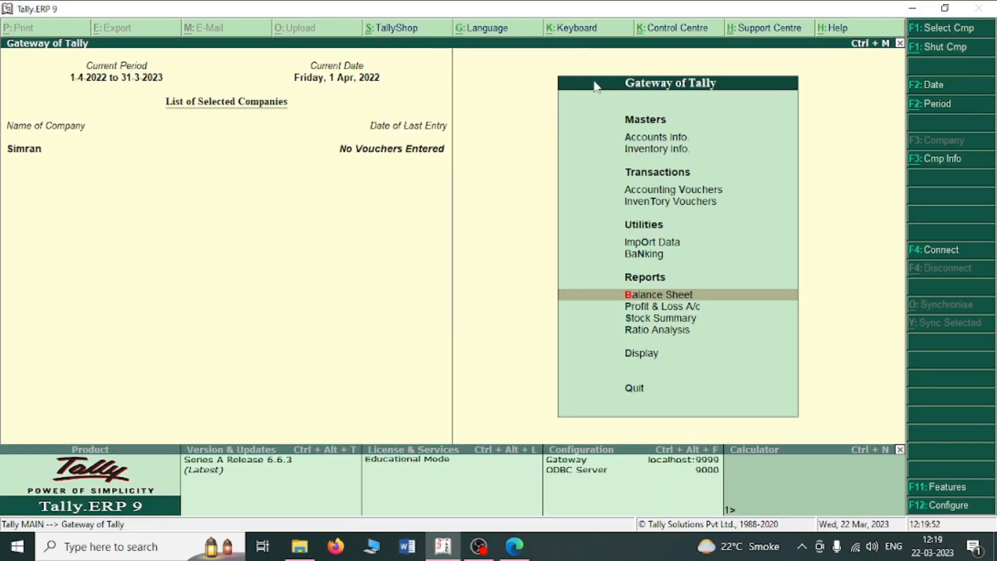
pyautogui.click(638, 141)
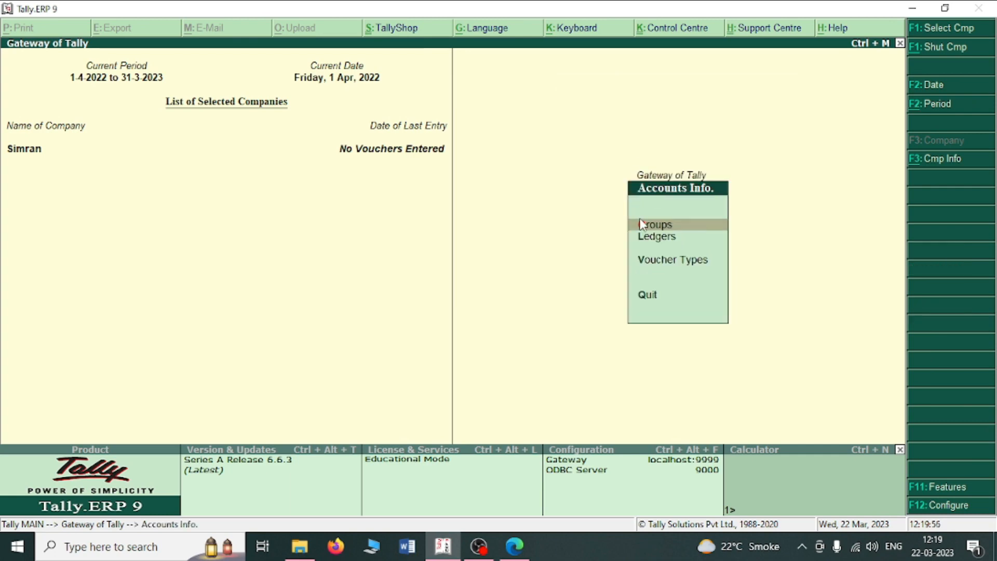
pyautogui.press('Down')
pyautogui.press('Return')
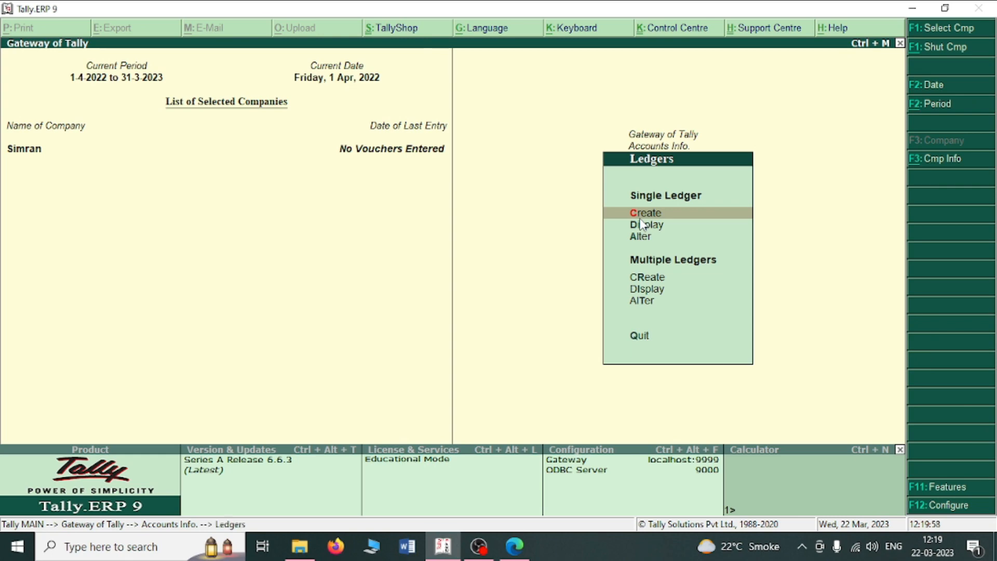
pyautogui.press('Down')
pyautogui.press('Down')
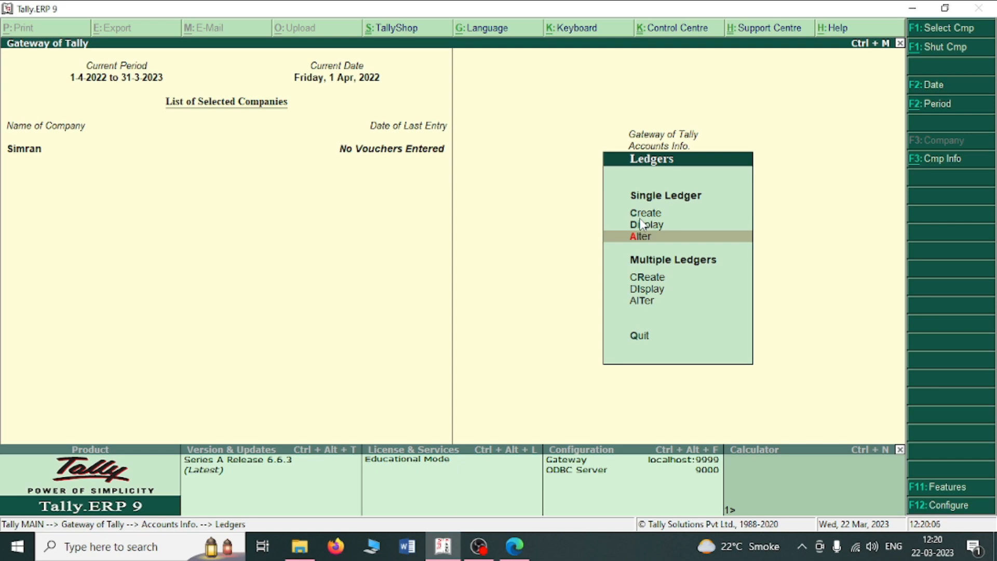
pyautogui.press('Return')
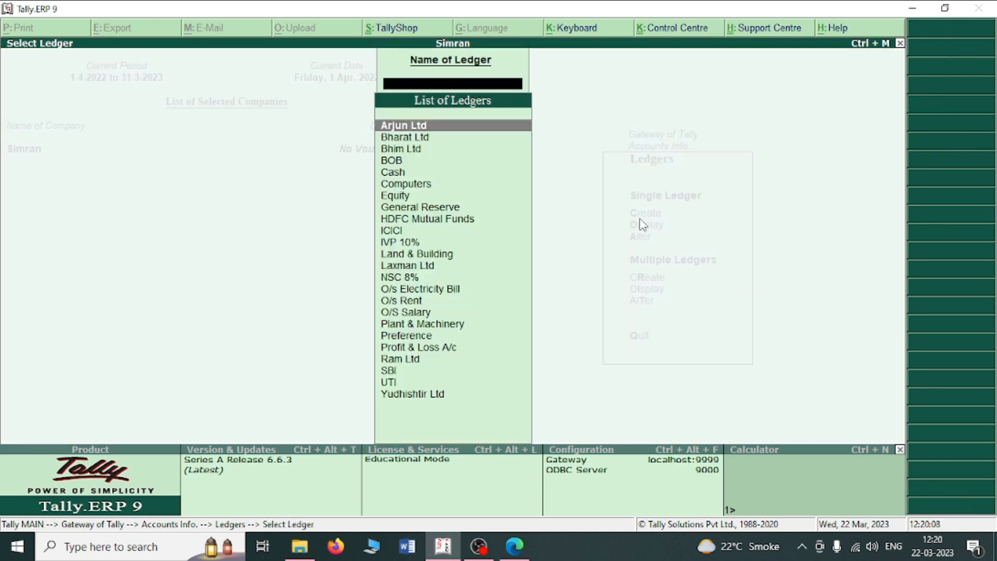
pyautogui.write('Ra')
pyautogui.press('Return')
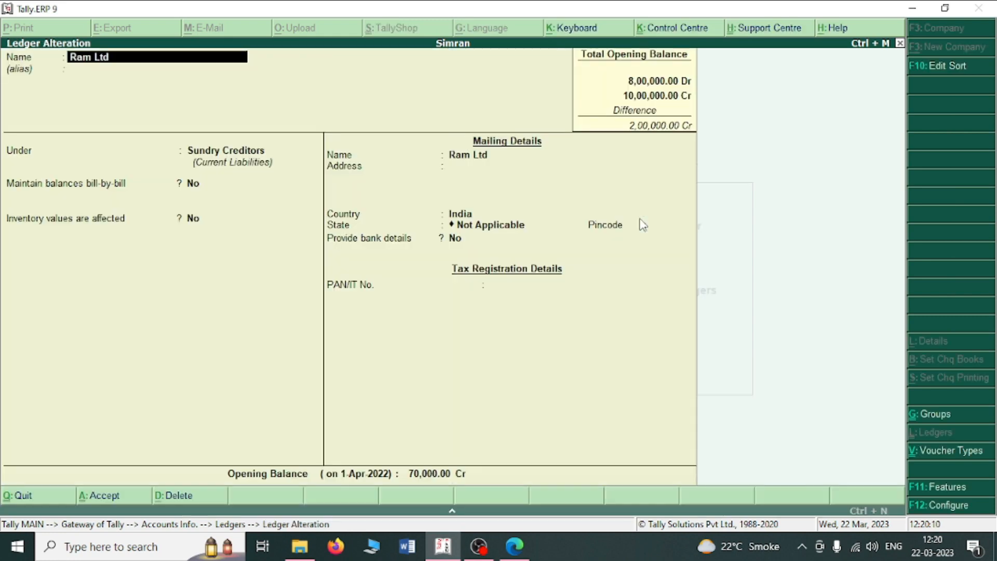
# Enable maintaining balances bill-by-bill for Ram Ltd, keeping its Sundry Creditors group and the default credit settings.
pyautogui.press('Return')
pyautogui.press('Return')
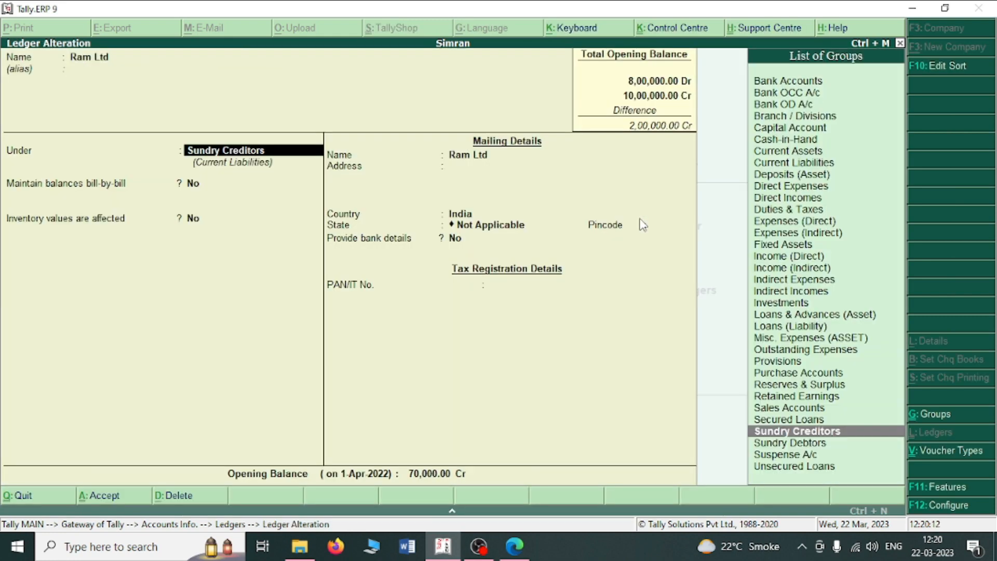
pyautogui.press('Return')
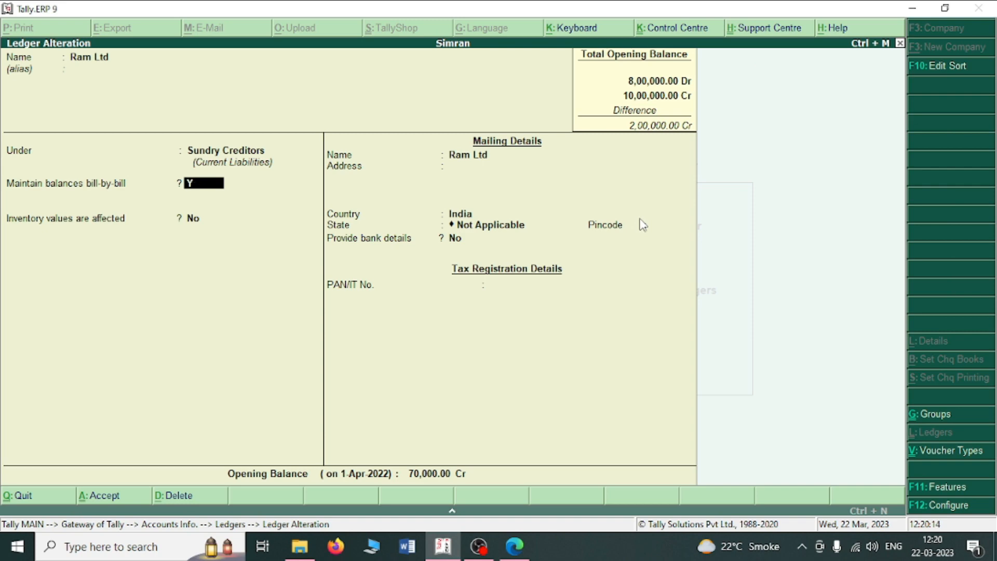
pyautogui.press('y')
pyautogui.press('Return')
pyautogui.press('Return')
pyautogui.press('Return')
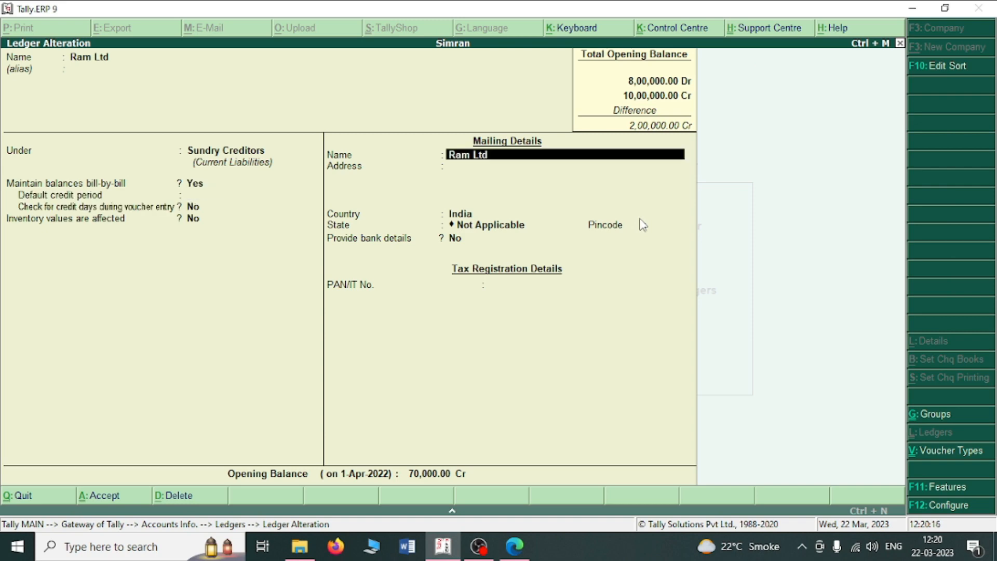
# Keep Ram Ltd's mailing, tax and opening balance details as they are and open its bill-wise breakup.
pyautogui.press('Return')
pyautogui.press('Return')
pyautogui.press('Return')
pyautogui.press('Return')
pyautogui.press('Return')
pyautogui.press('Return')
pyautogui.press('Return')
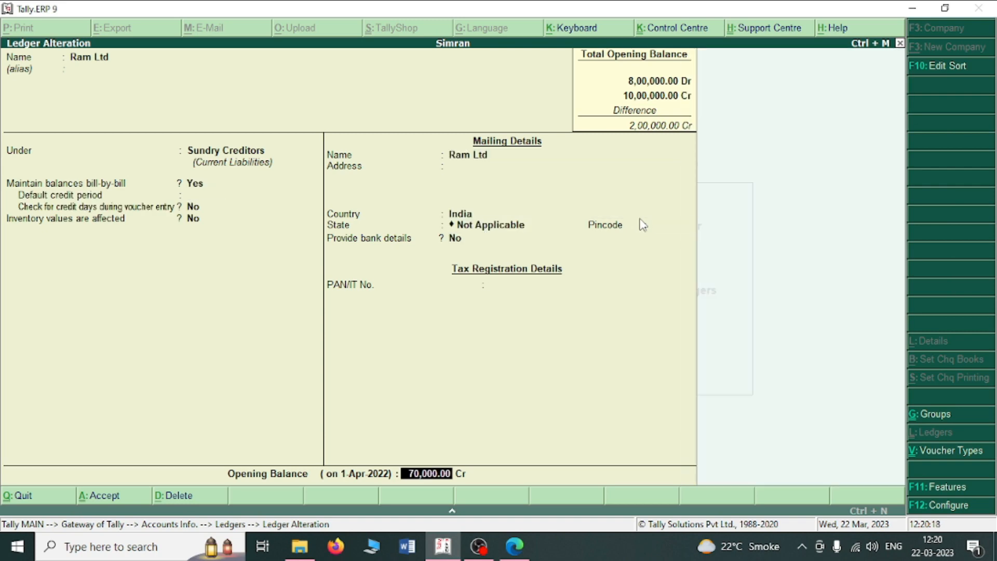
pyautogui.press('Return')
pyautogui.press('Return')
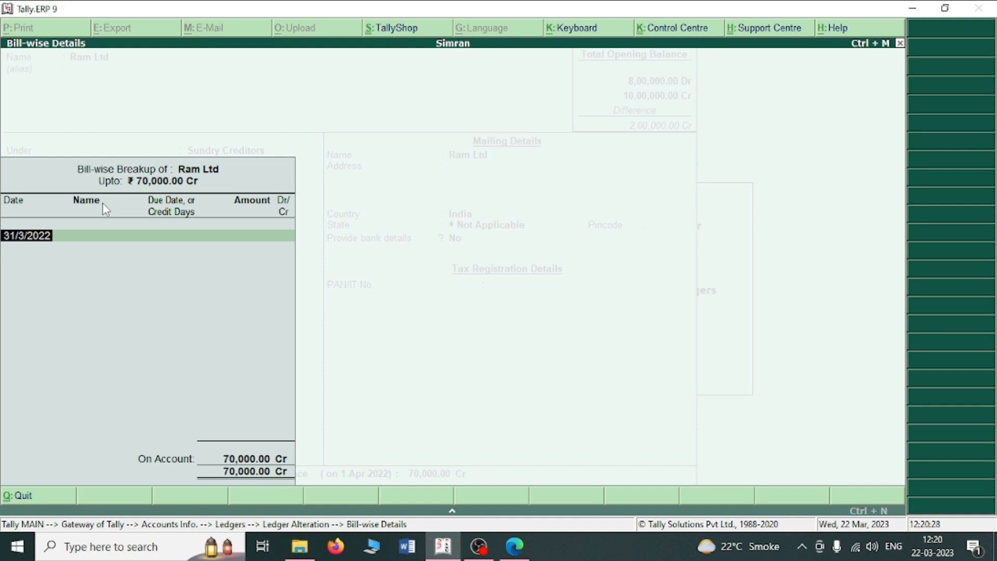
# Enter the first bill reference Ram/001/450 with the 31/3/2022 date, checking the bill number in the PDF workbook.
pyautogui.press('Return')
pyautogui.write('Ra')
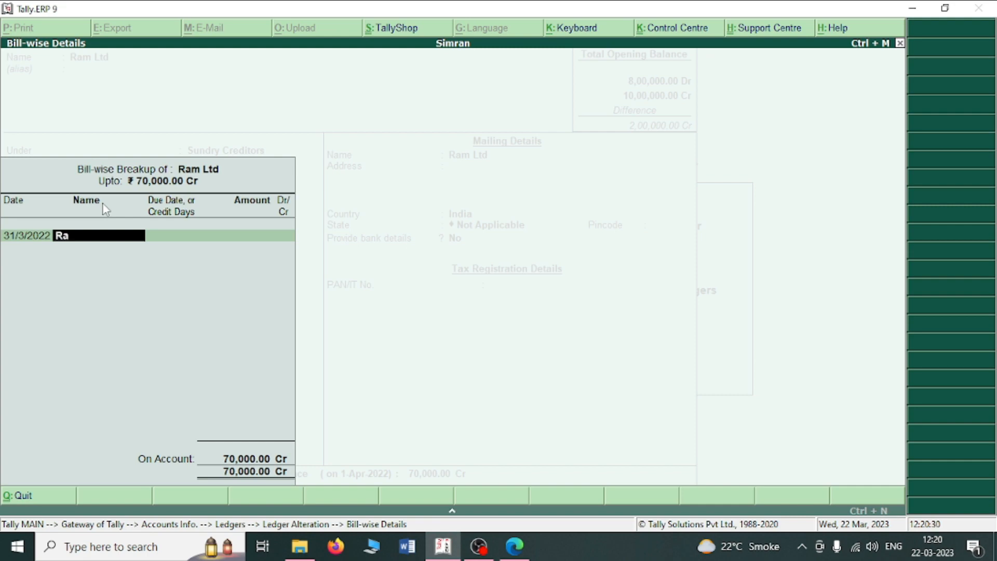
pyautogui.write('m/')
pyautogui.hotkey('alt', 'Tab')
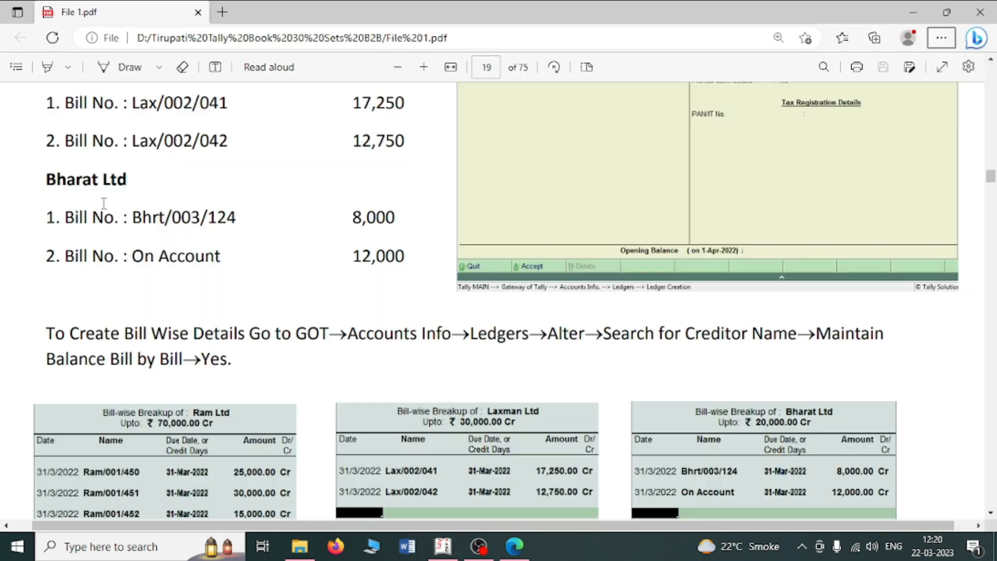
pyautogui.press('Up')
pyautogui.press('Up')
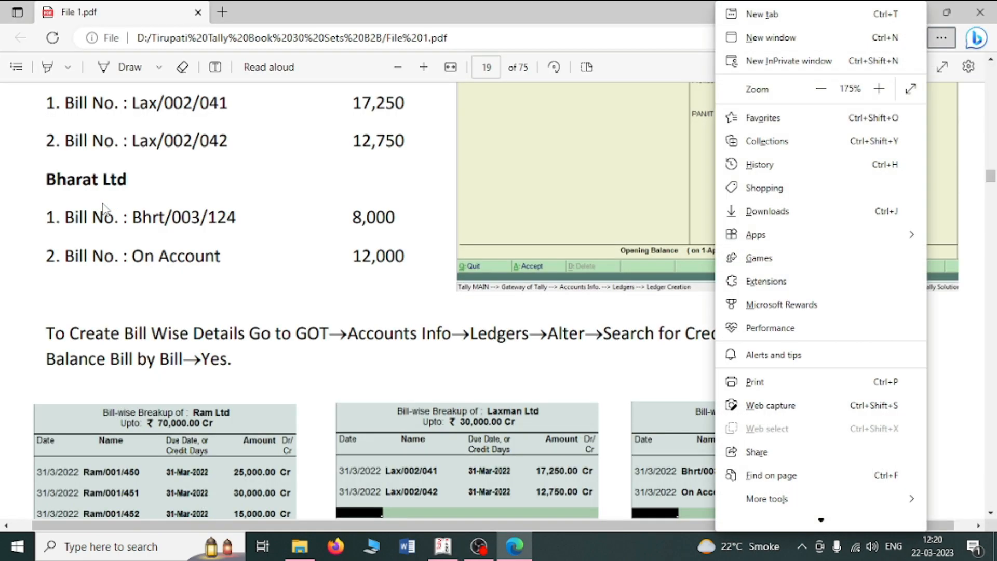
pyautogui.click(214, 228)
pyautogui.scroll(5, 213, 228)
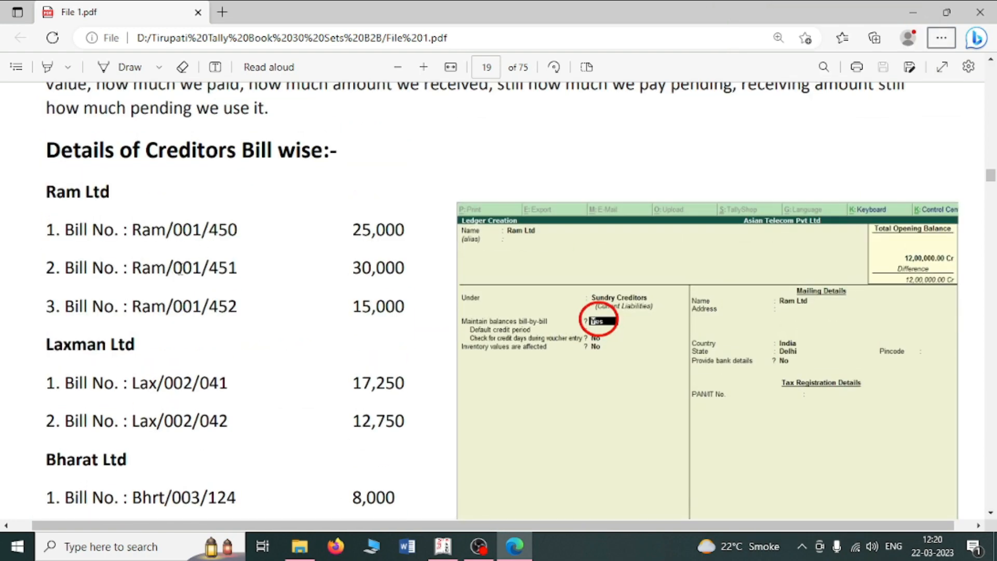
pyautogui.hotkey('alt', 'Tab')
pyautogui.write('00')
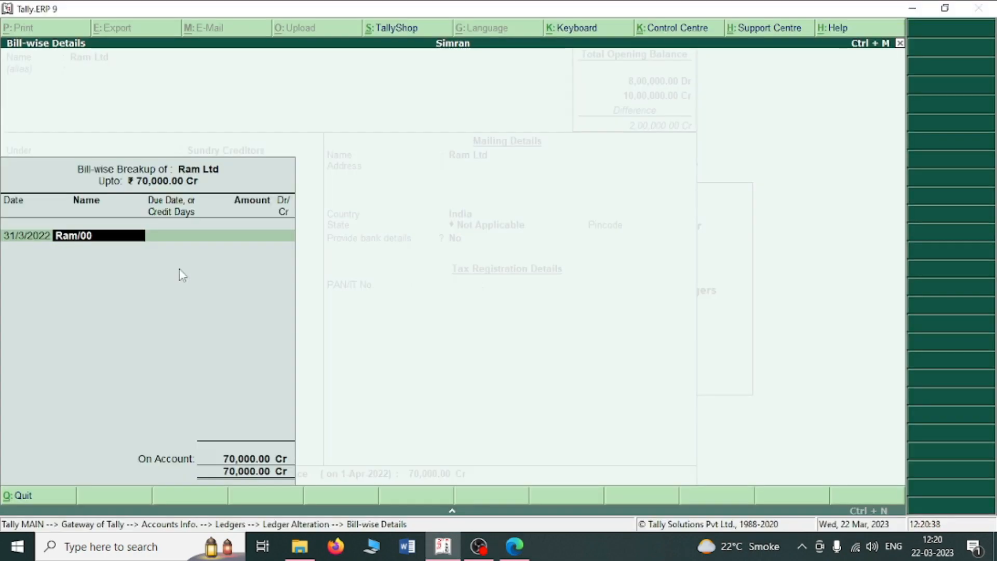
pyautogui.write('1/450')
pyautogui.hotkey('alt', 'Tab')
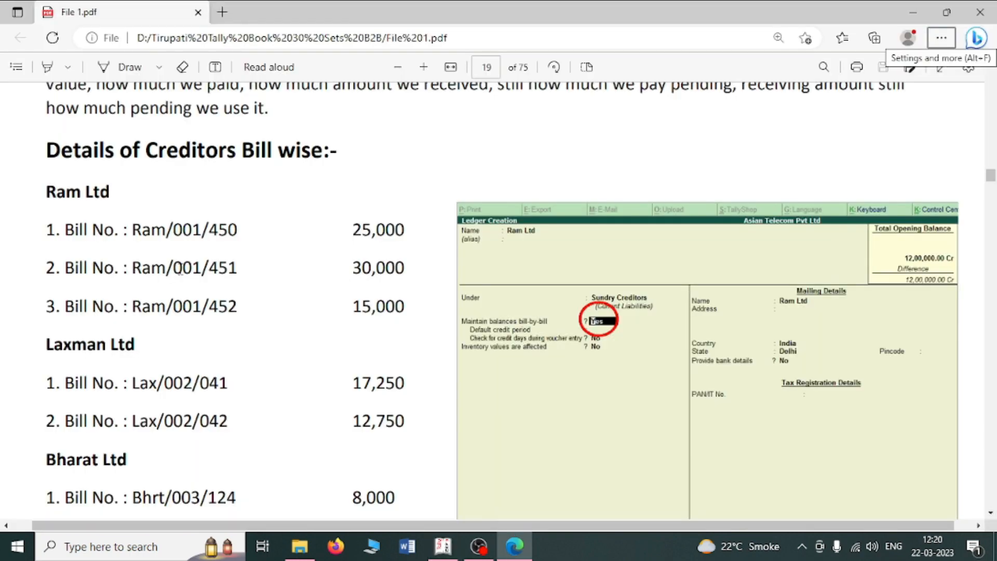
pyautogui.hotkey('alt', 'Tab')
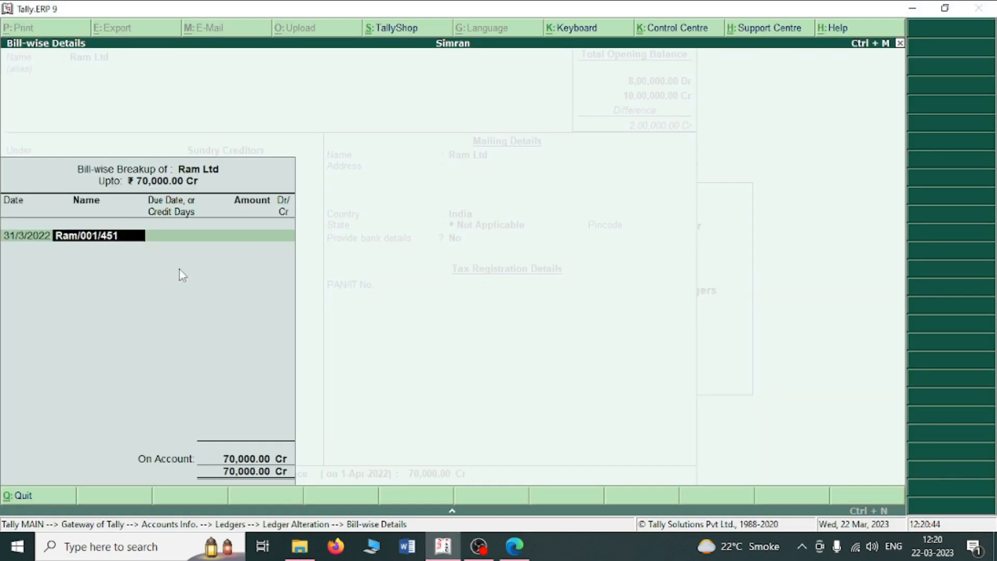
pyautogui.press('BackSpace')
pyautogui.write('0')
pyautogui.press('Return')
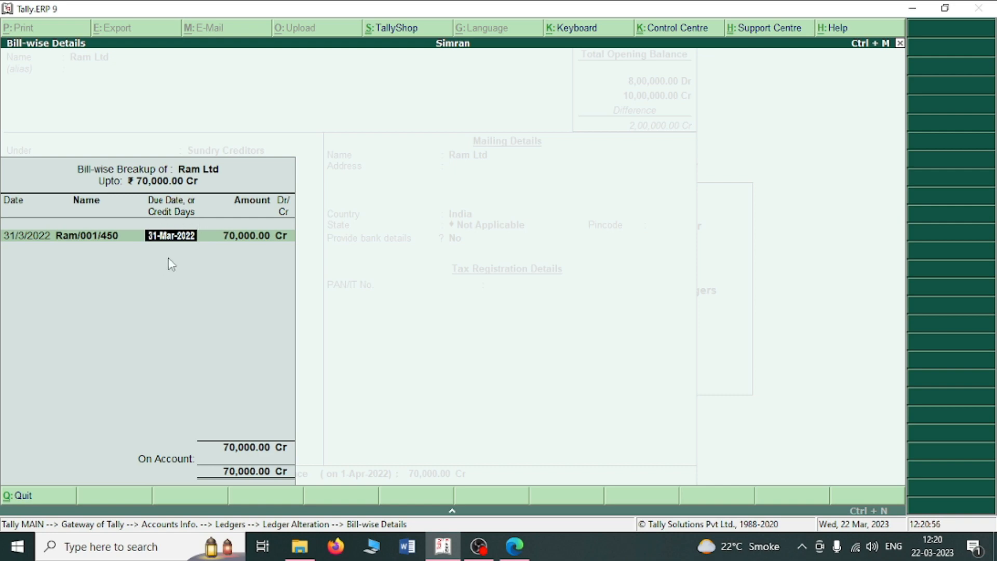
# Accept the due date for bill Ram/001/450 and set its amount to 25,000 Cr.
pyautogui.press('Return')
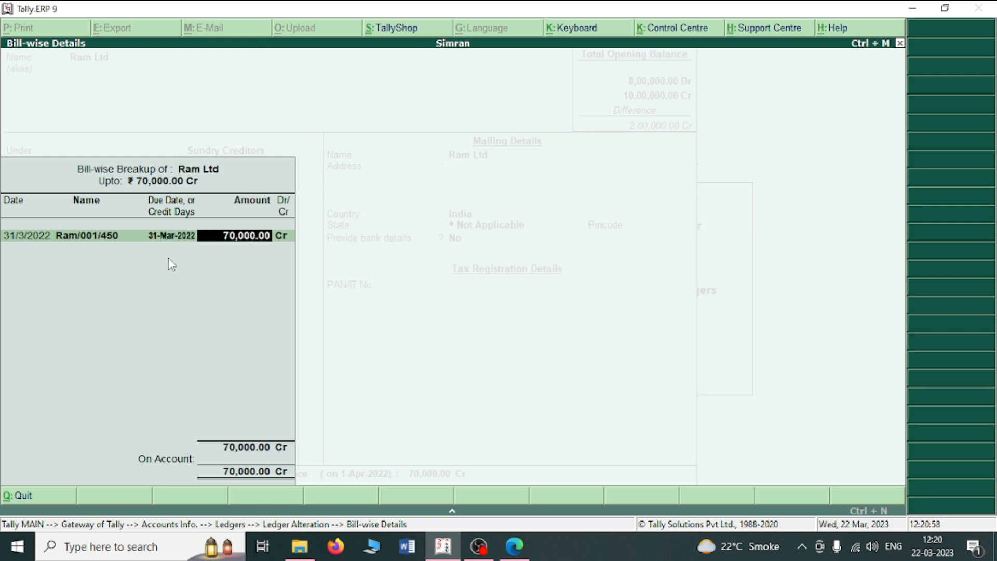
pyautogui.hotkey('alt', 'Tab')
pyautogui.hotkey('alt', 'Tab')
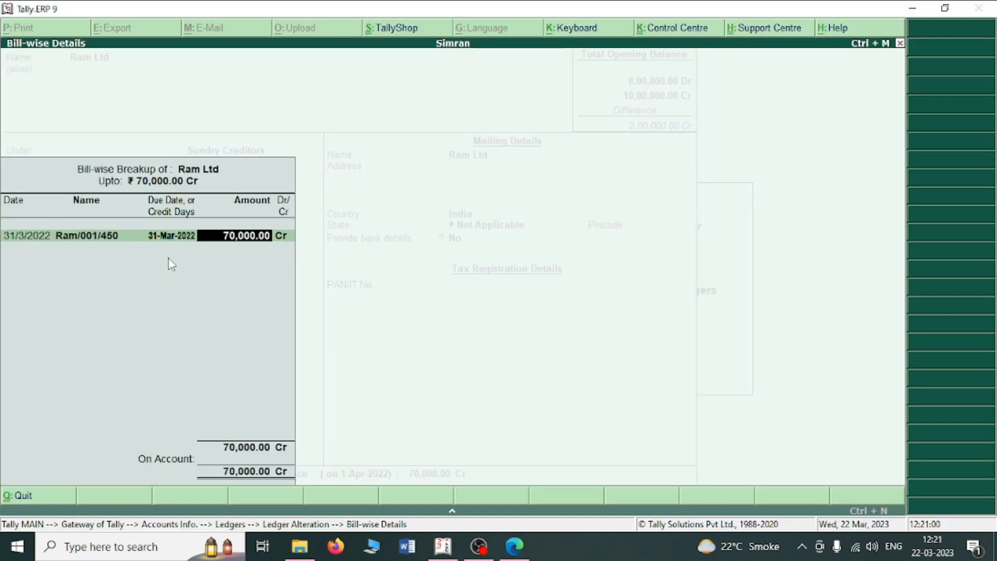
pyautogui.write('5')
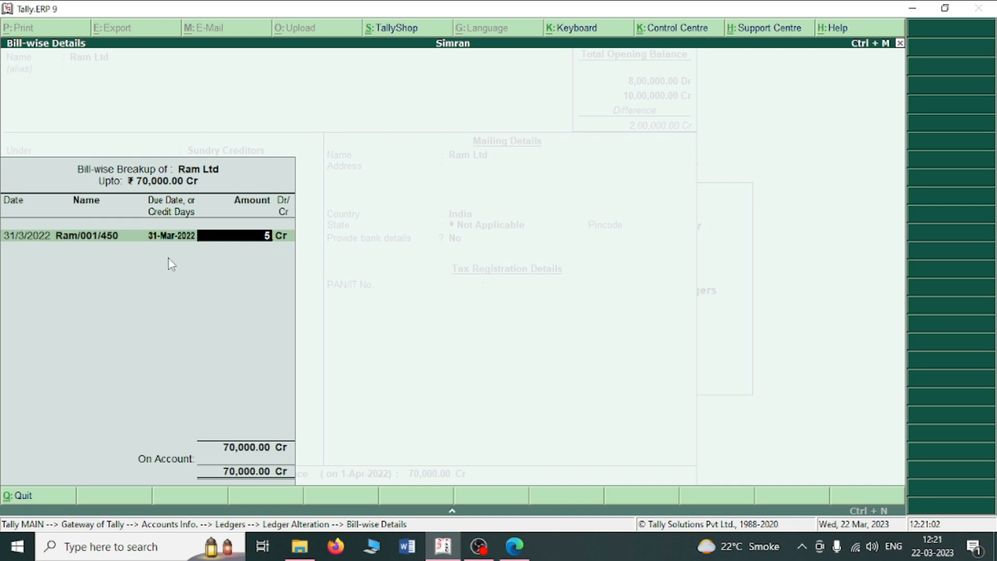
pyautogui.press('BackSpace')
pyautogui.write('25000')
pyautogui.press('Return')
pyautogui.press('Return')
# Add the second bill reference Ram/001/451 to Ram Ltd's bill-wise breakup, dated 31/3/2022 with the default due date.
pyautogui.write('31/')
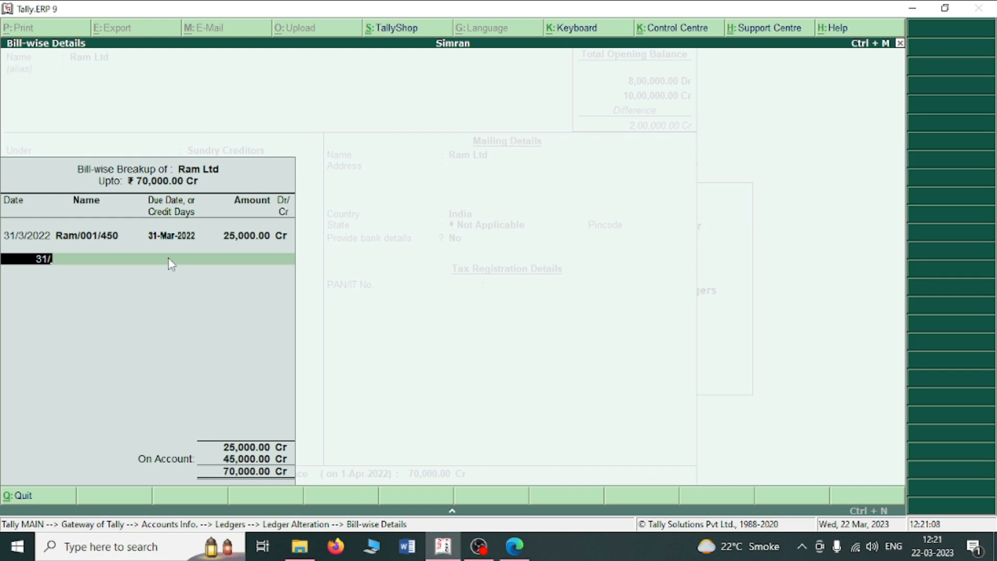
pyautogui.write('3/2022')
pyautogui.press('Return')
pyautogui.write('Ra')
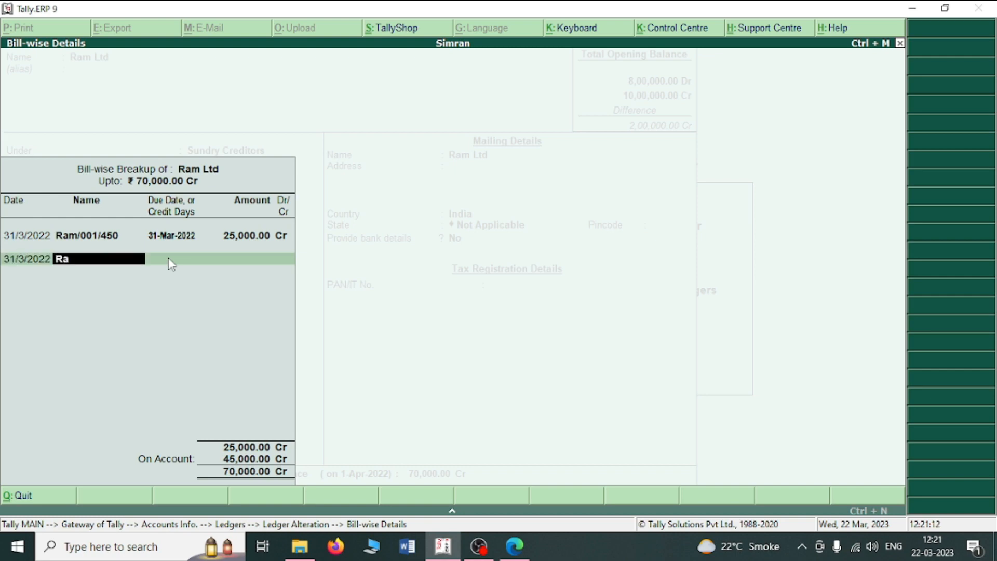
pyautogui.write('m/001/451')
pyautogui.press('Return')
pyautogui.press('Return')
# Look up the amount of bill Ram/001/451 in the PDF workbook and set it to 30,000 Cr.
pyautogui.hotkey('alt', 'Tab')
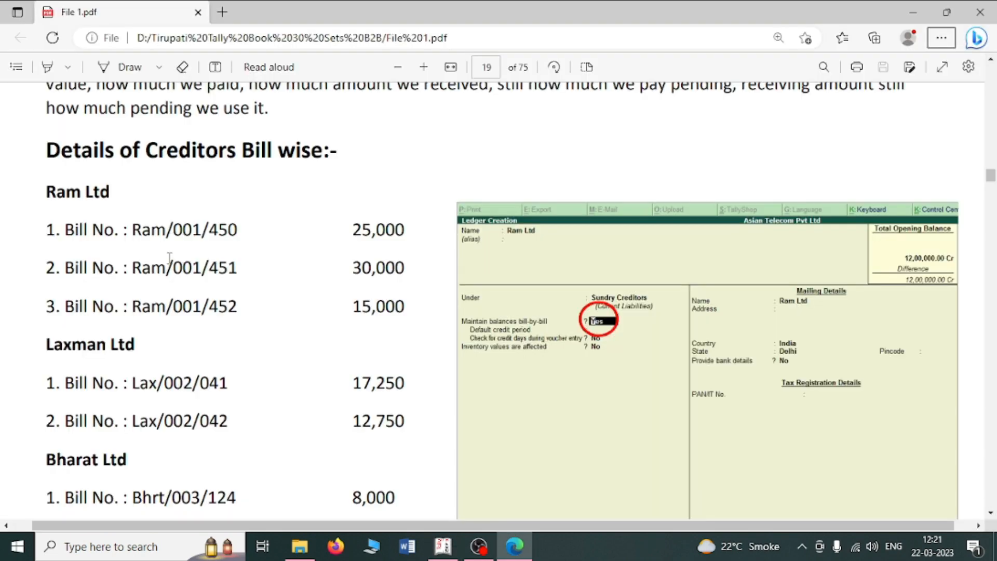
pyautogui.hotkey('alt', 'Tab')
pyautogui.write('30000')
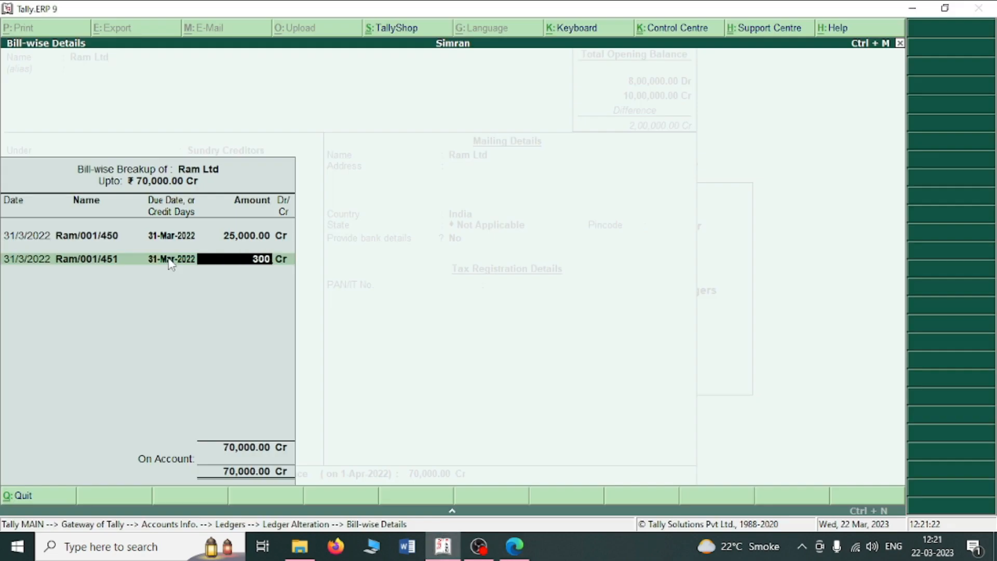
pyautogui.press('Return')
pyautogui.press('Return')
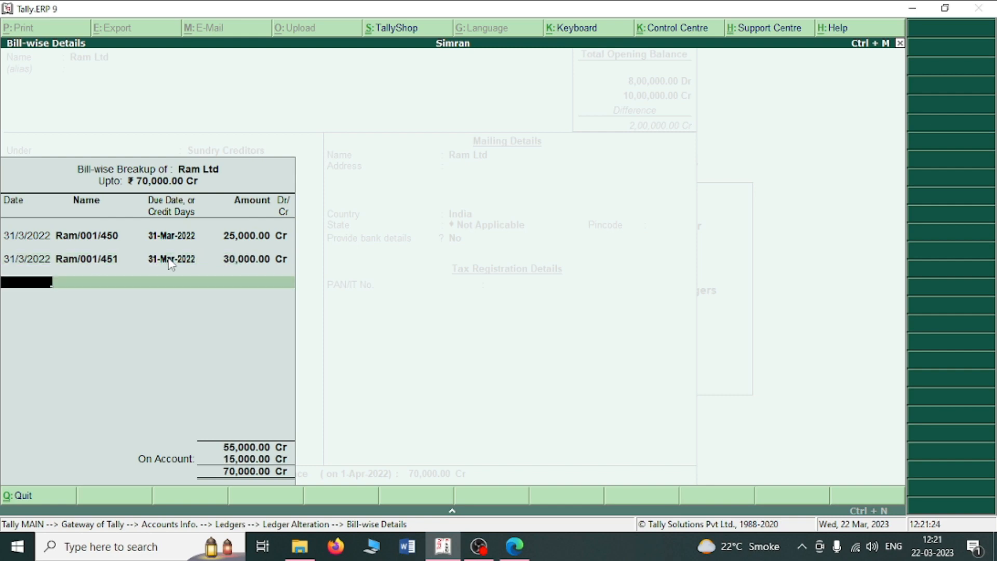
# Enter the third bill reference Ram/001/452 with the 31/3/2022 date, checking the bill number in the PDF workbook.
pyautogui.write('31/3/2022')
pyautogui.press('Return')
pyautogui.write('Ra')
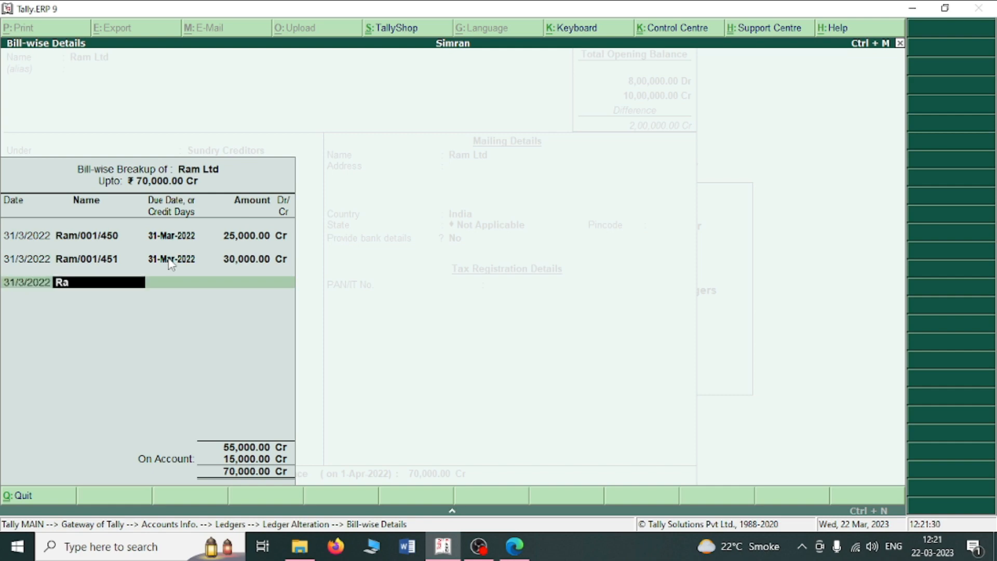
pyautogui.write('m/001/452')
pyautogui.hotkey('alt', 'Tab')
pyautogui.hotkey('alt', 'Tab')
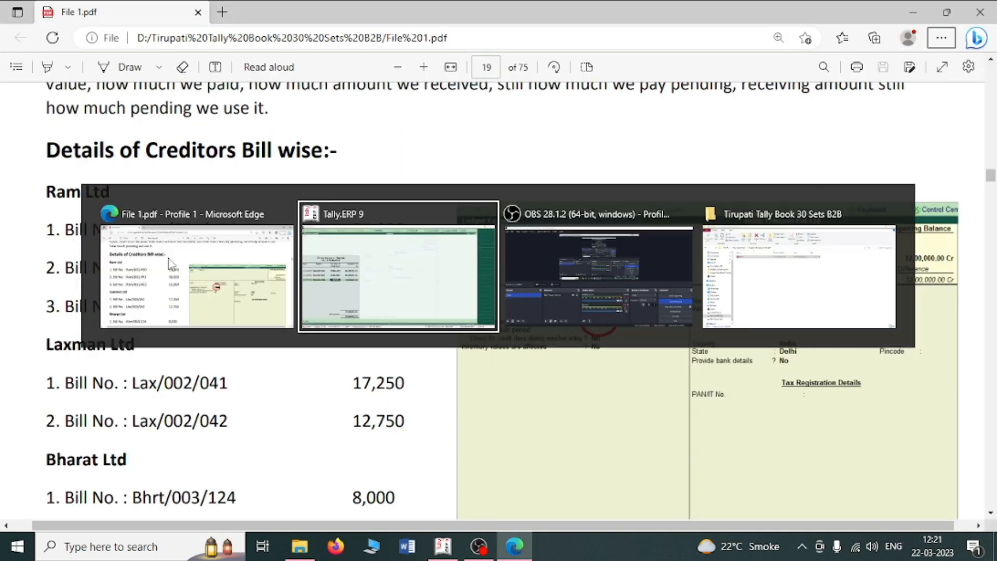
pyautogui.write('2')
pyautogui.press('BackSpace')
pyautogui.press('BackSpace')
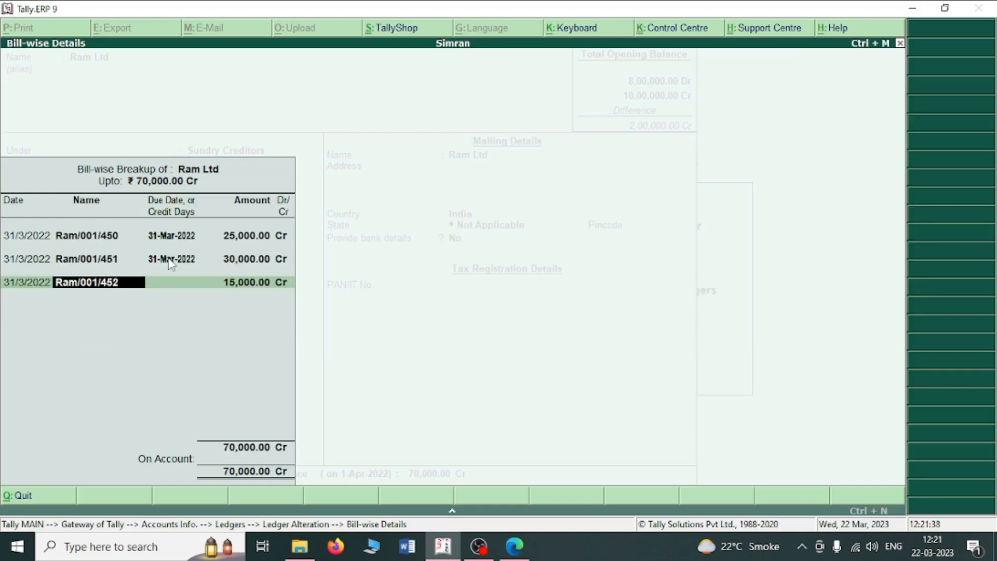
# Accept 15,000 Cr for bill Ram/001/452 without a due date and save the Ram Ltd ledger.
pyautogui.press('Return')
pyautogui.press('Return')
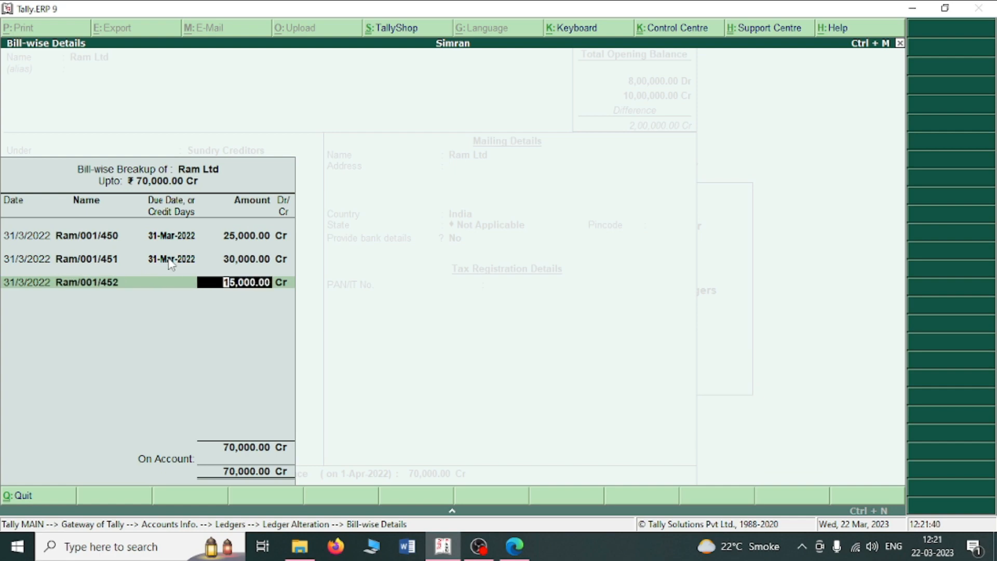
pyautogui.press('Return')
pyautogui.press('Return')
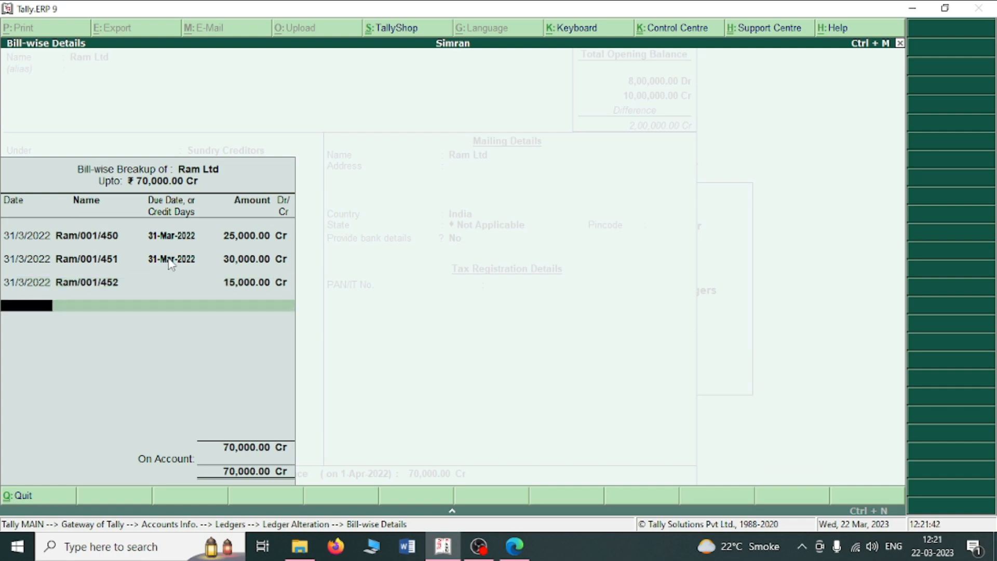
pyautogui.press('Return')
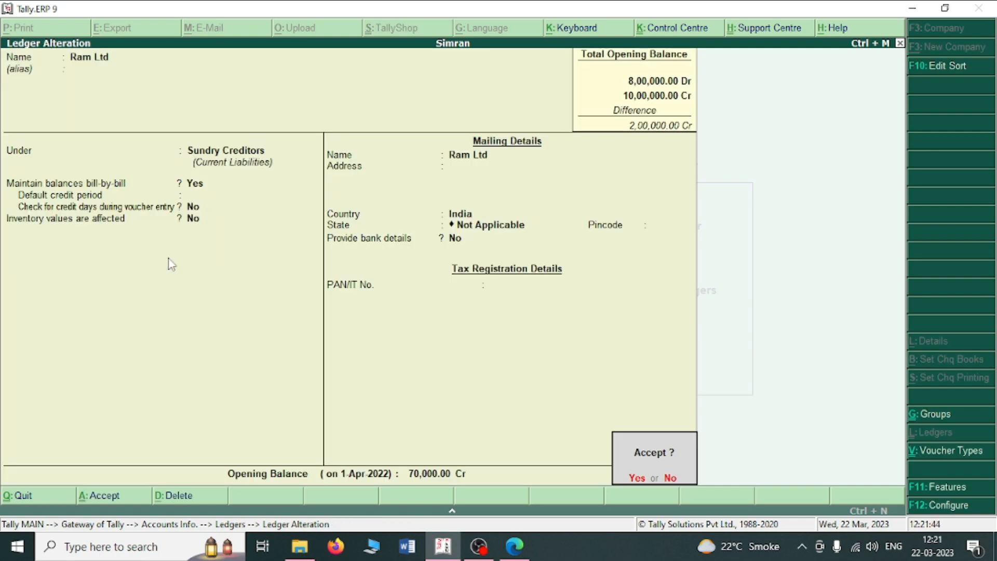
pyautogui.press('Return')
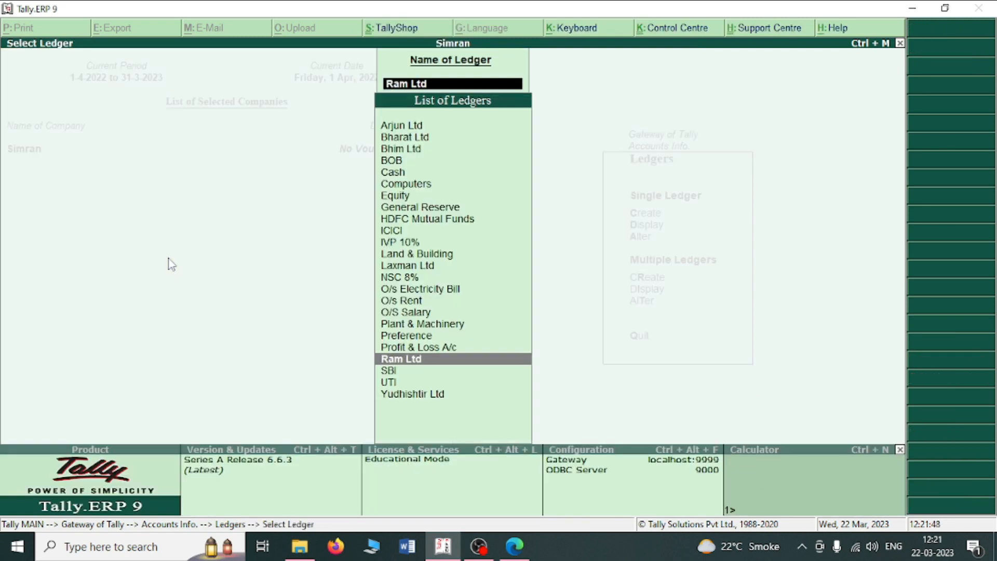
# Open the Laxman Ltd ledger for alteration and enable maintaining its balances bill-by-bill.
pyautogui.write('L')
pyautogui.press('Return')
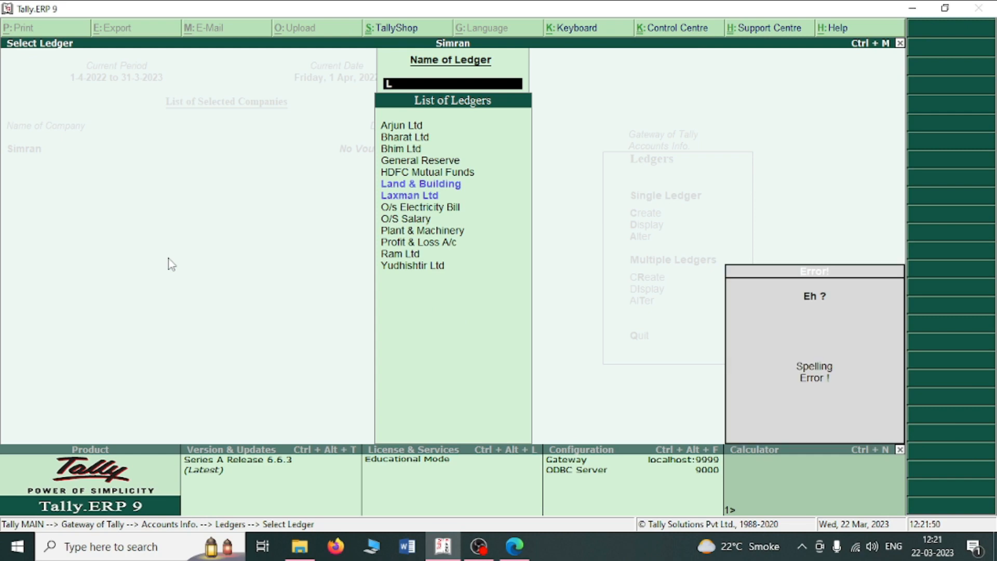
pyautogui.press('Down')
pyautogui.press('Down')
pyautogui.press('Return')
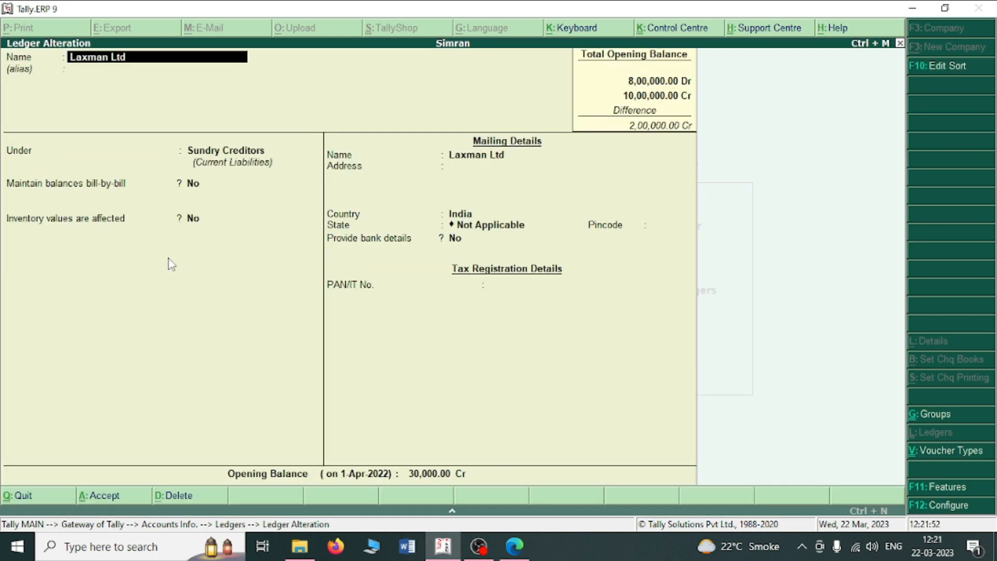
pyautogui.press('Return')
pyautogui.press('Return')
pyautogui.press('Return')
pyautogui.write('Yes')
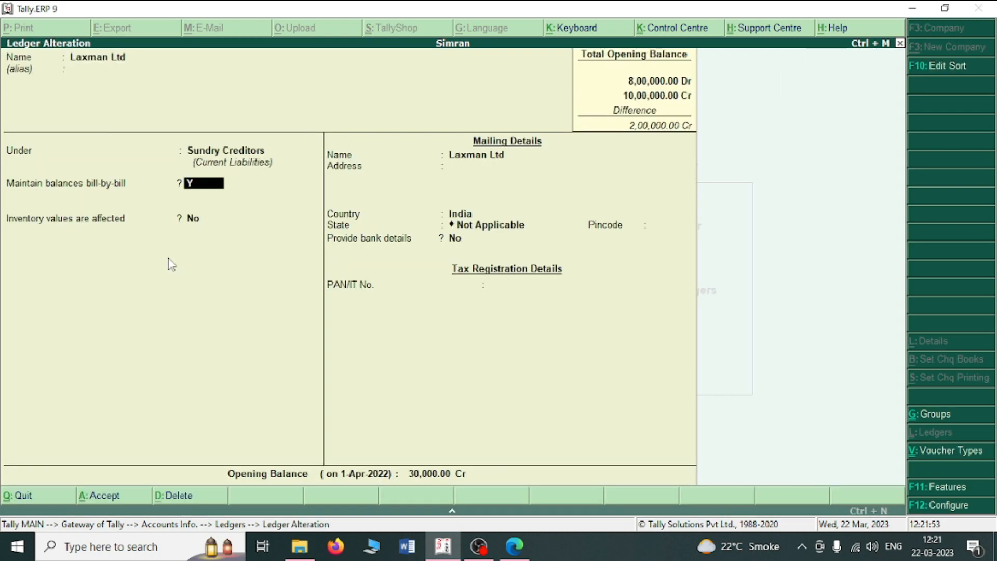
pyautogui.press('Return')
# Keep Laxman Ltd's default credit settings, mailing, tax and opening balance details and open its bill-wise breakup.
pyautogui.press('Return')
pyautogui.press('Return')
pyautogui.press('Return')
pyautogui.press('Return')
pyautogui.press('Return')
pyautogui.press('Return')
pyautogui.press('Return')
pyautogui.press('Return')
pyautogui.press('Return')
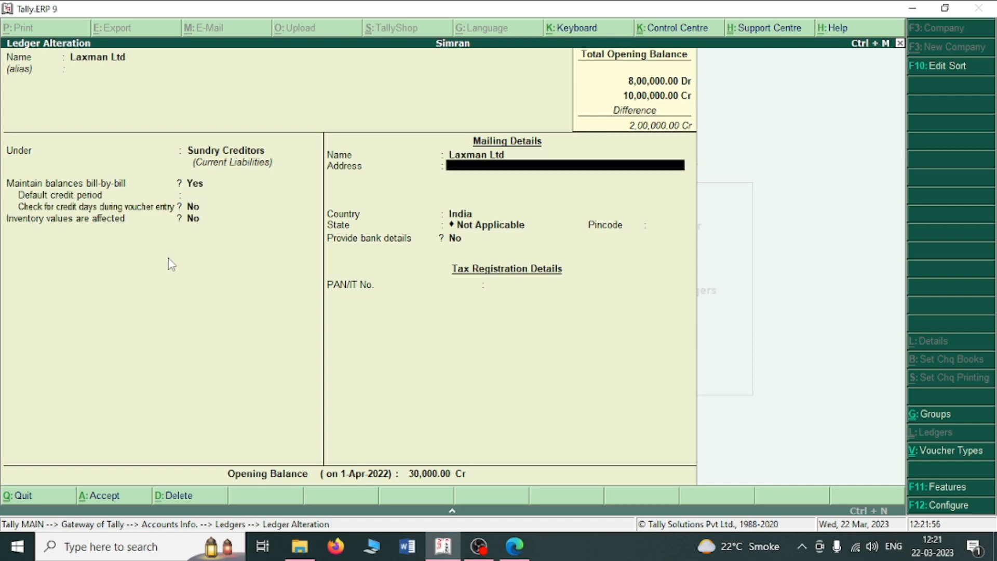
pyautogui.press('Return')
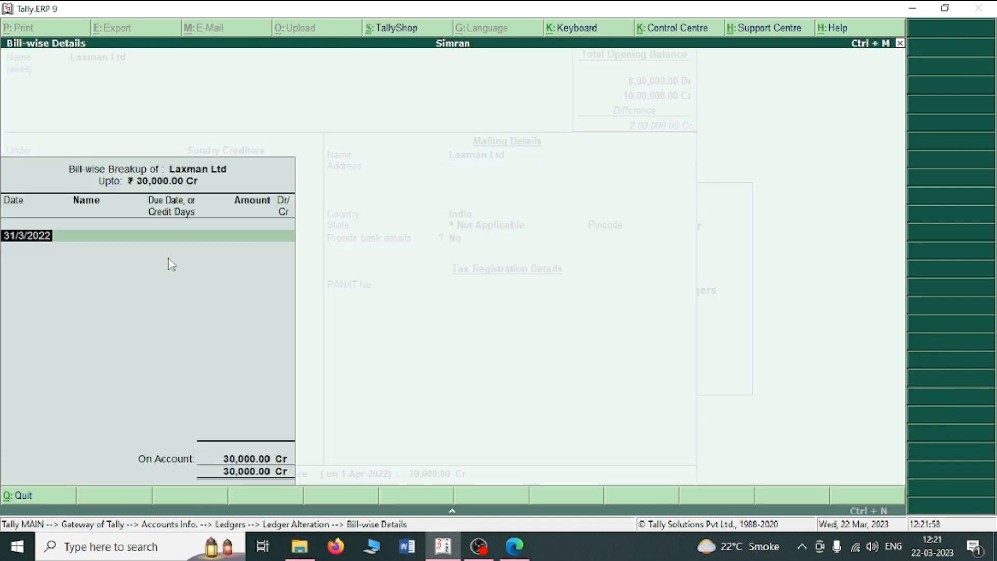
# Enter Laxman Ltd's first bill reference Lax/002/041 dated 31/3/2022 from the PDF workbook, accepting the default due date.
pyautogui.press('Return')
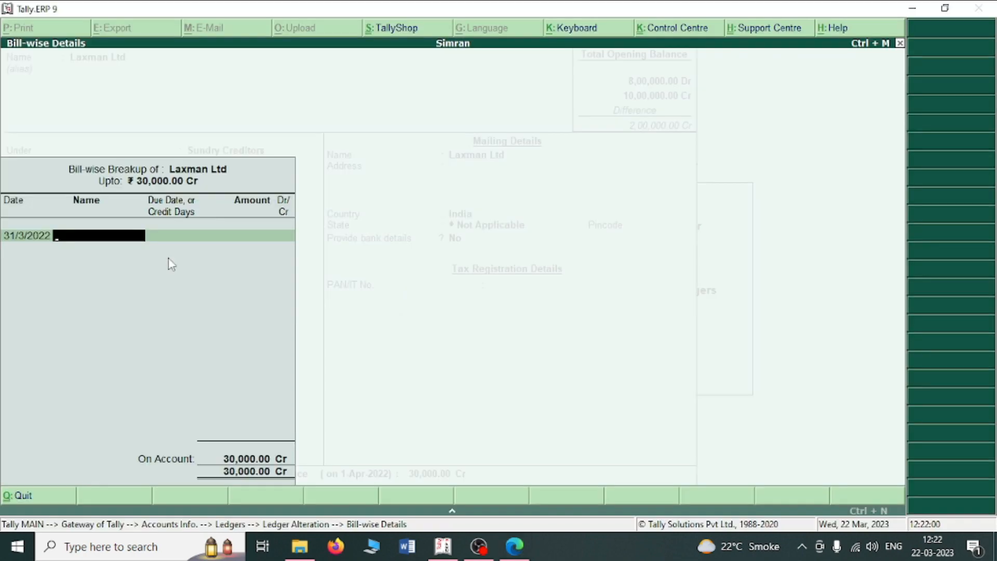
pyautogui.write('Lax/')
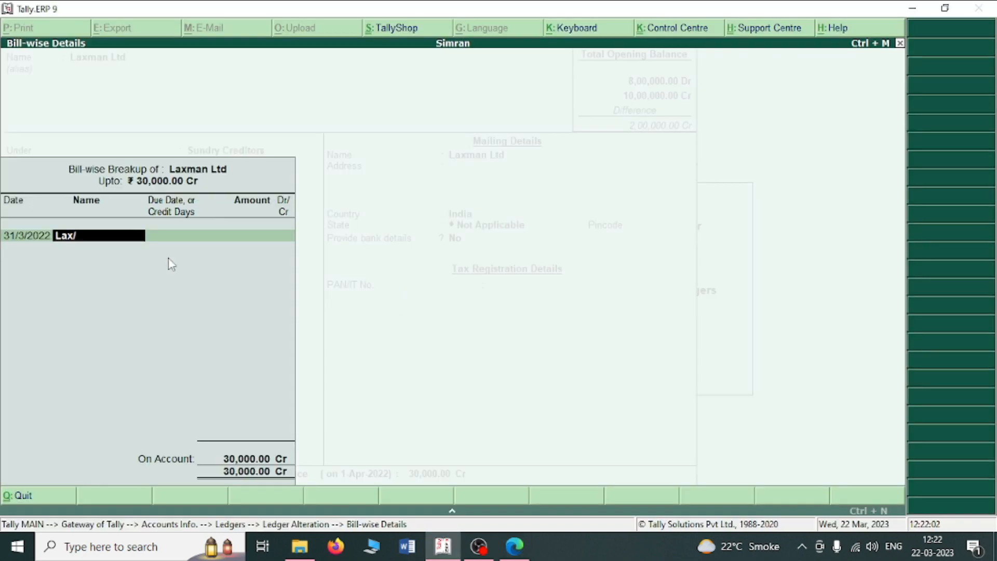
pyautogui.hotkey('alt', 'Tab')
pyautogui.hotkey('alt', 'Tab')
pyautogui.write('002/')
pyautogui.hotkey('alt', 'Tab')
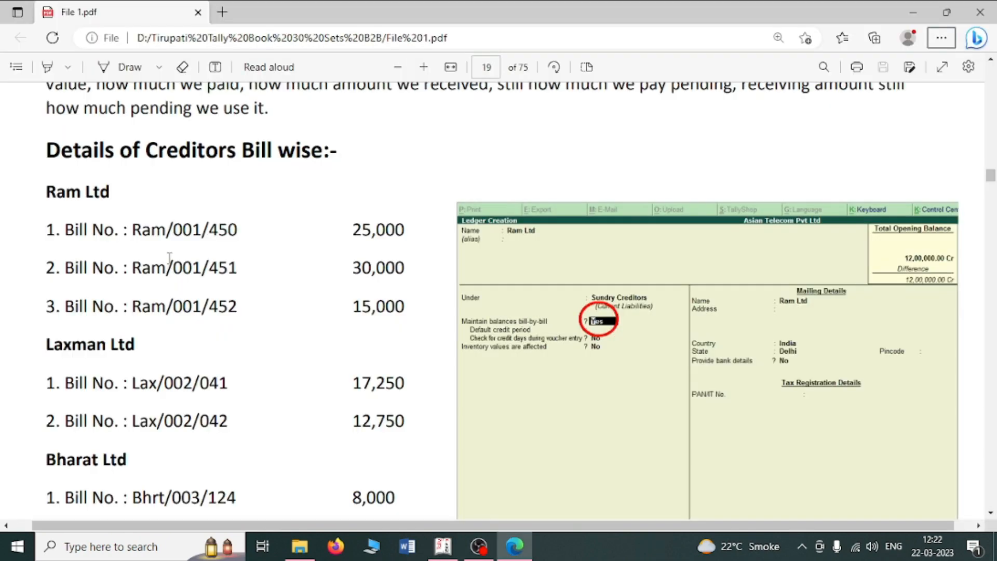
pyautogui.hotkey('alt', 'Tab')
pyautogui.write('041')
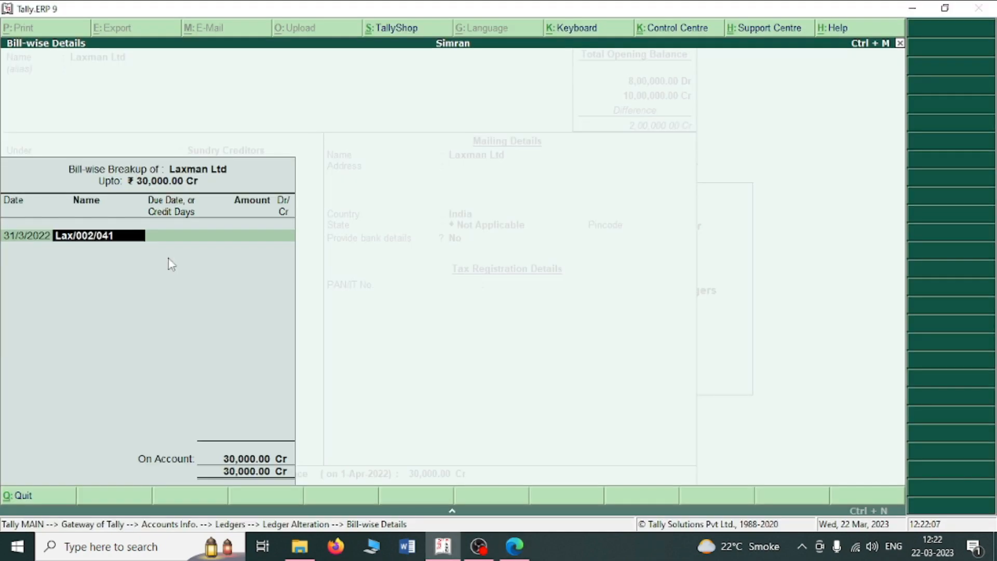
pyautogui.press('Return')
pyautogui.press('Return')
# Look up the amount of bill Lax/002/041 in the PDF workbook and set it to 17,250 Cr.
pyautogui.hotkey('alt', 'Tab')
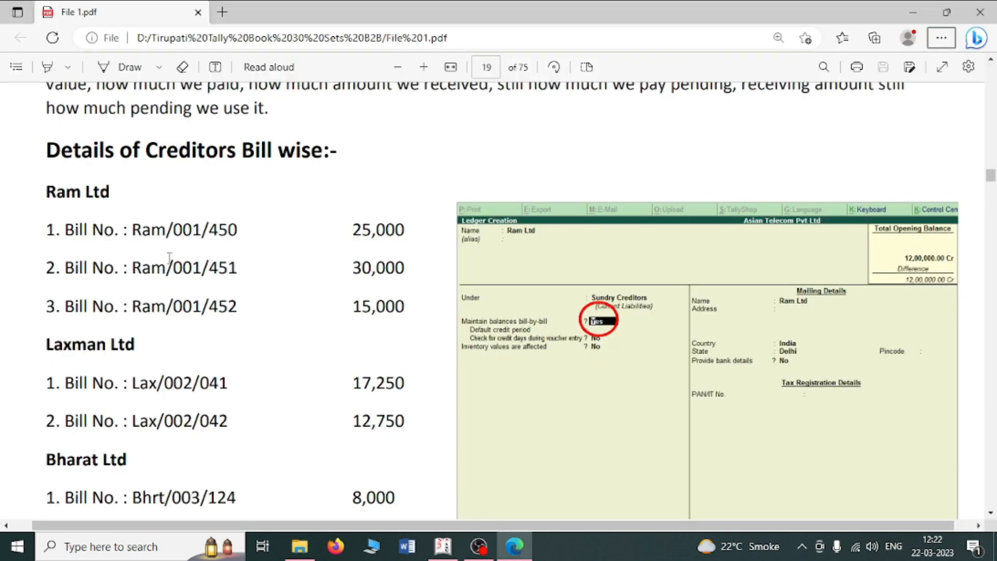
pyautogui.hotkey('alt', 'Tab')
pyautogui.write('17250')
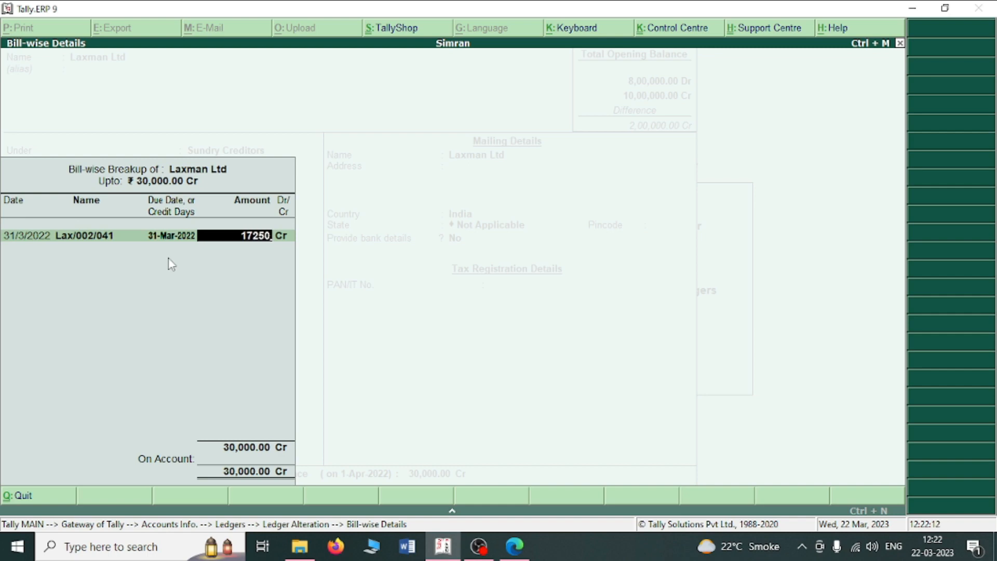
pyautogui.press('Return')
pyautogui.press('Return')
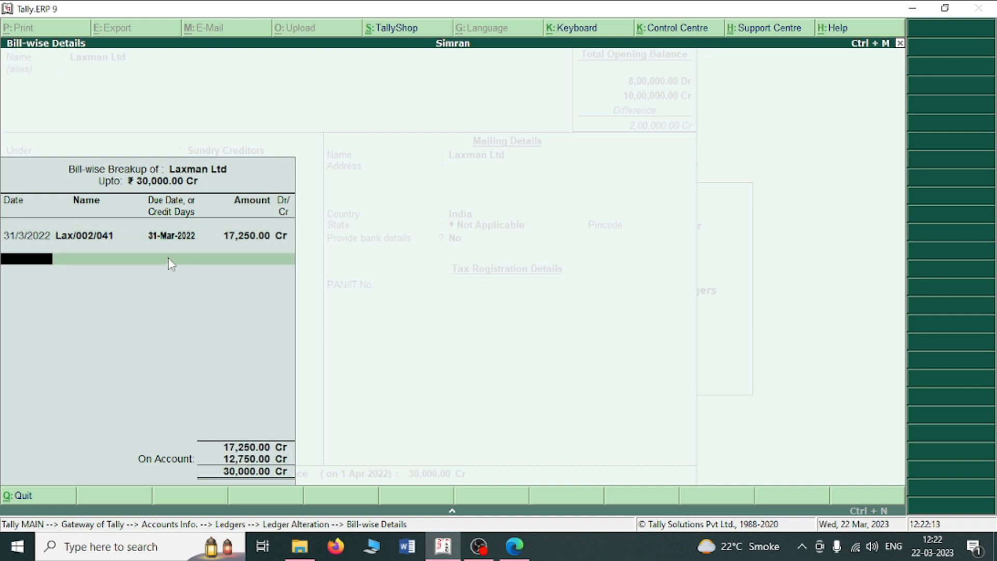
# Add the second bill reference Lax/002/042 to Laxman Ltd's breakup with the 31/3/2022 date.
pyautogui.write('31/3/2022')
pyautogui.hotkey('alt', 'Tab')
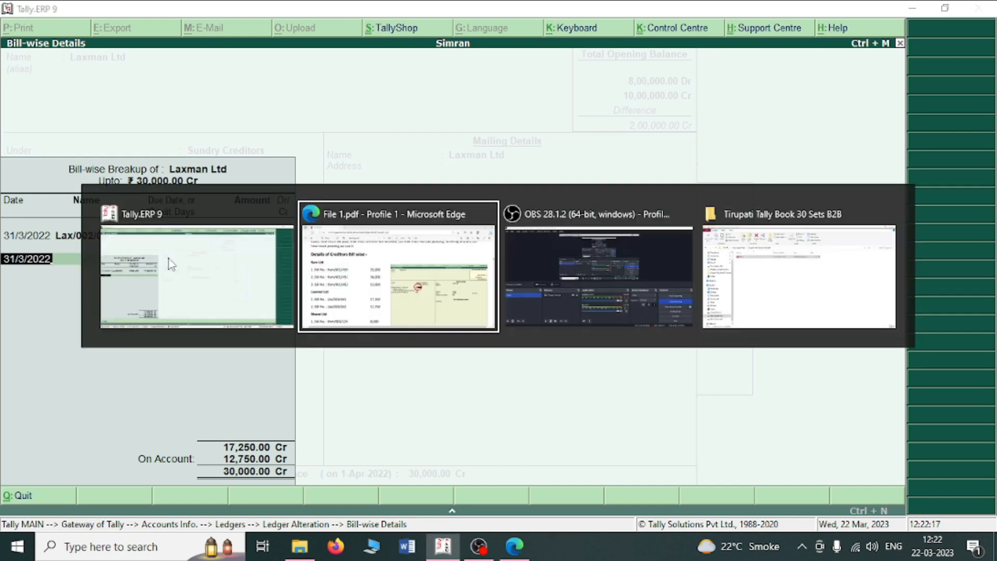
pyautogui.hotkey('alt', 'Tab')
pyautogui.press('Return')
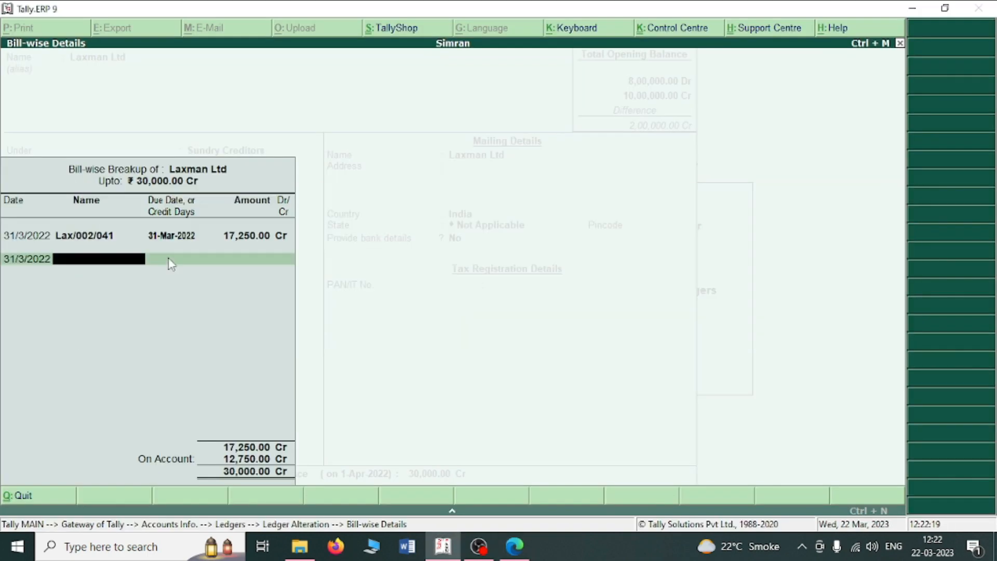
pyautogui.write('Lax/002/042')
pyautogui.press('Return')
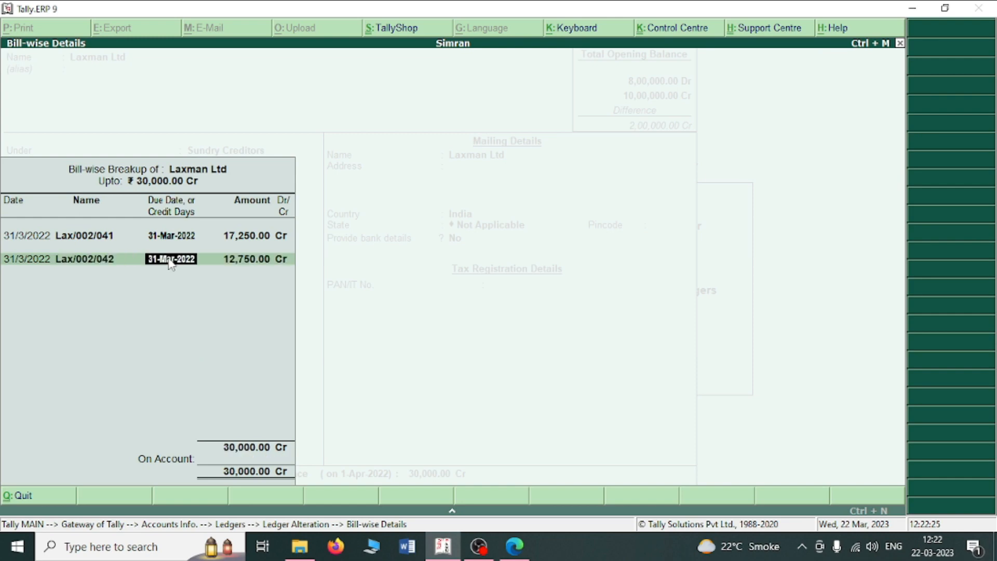
# Check bill Lax/002/042 against the PDF workbook, accept its due date and 12,750 Cr amount, and save the Laxman Ltd ledger.
pyautogui.press('Return')
pyautogui.hotkey('alt', 'Tab')
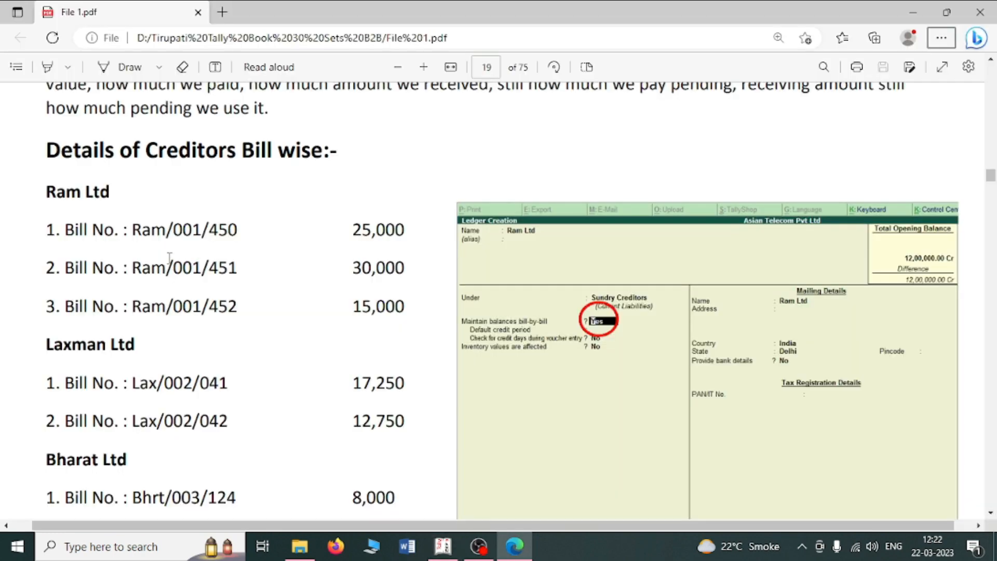
pyautogui.hotkey('alt', 'Tab')
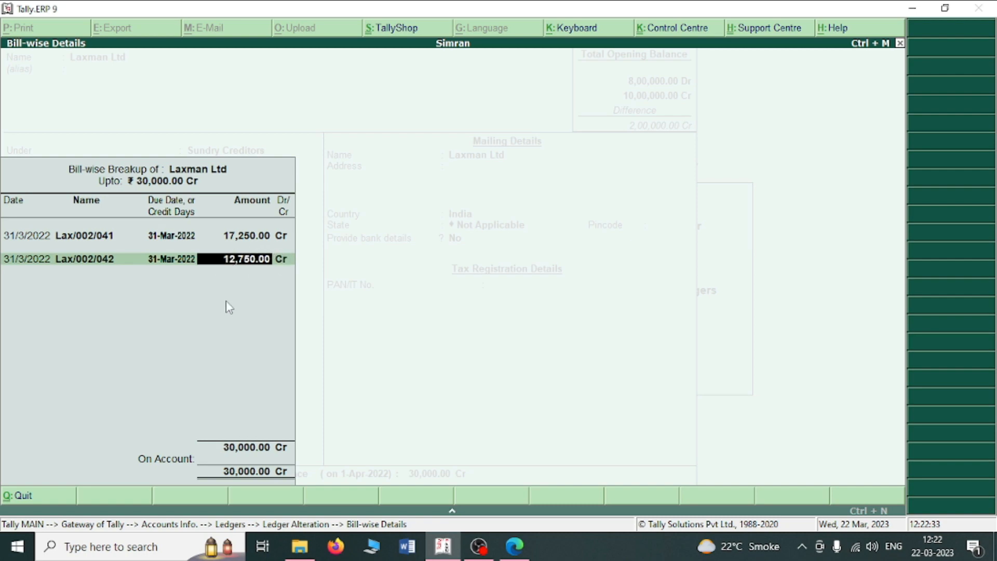
pyautogui.press('Return')
pyautogui.press('Return')
pyautogui.press('Return')
pyautogui.press('Return')
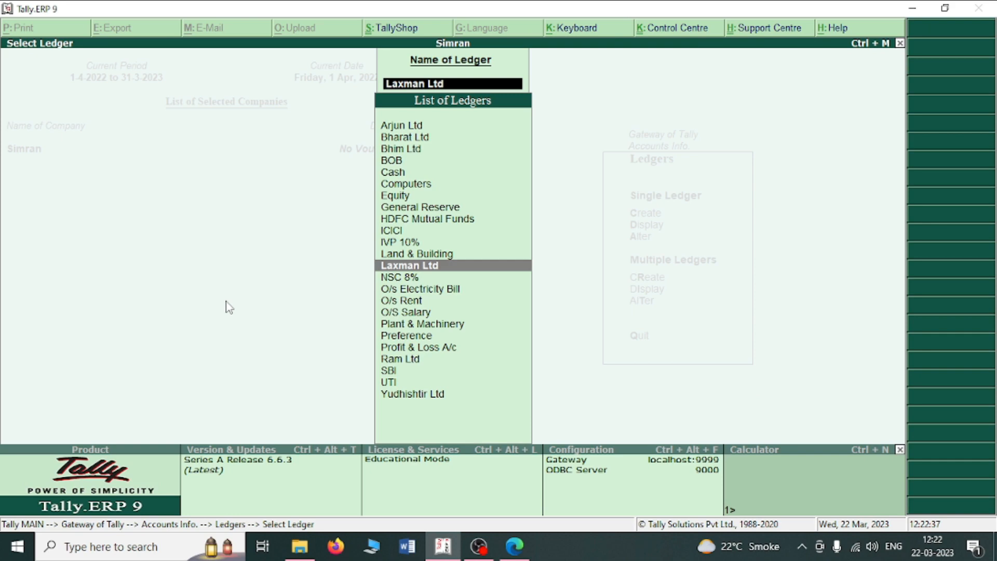
# Open the Bharat Ltd ledger for alteration and enable maintaining its balances bill-by-bill.
pyautogui.write('Bh')
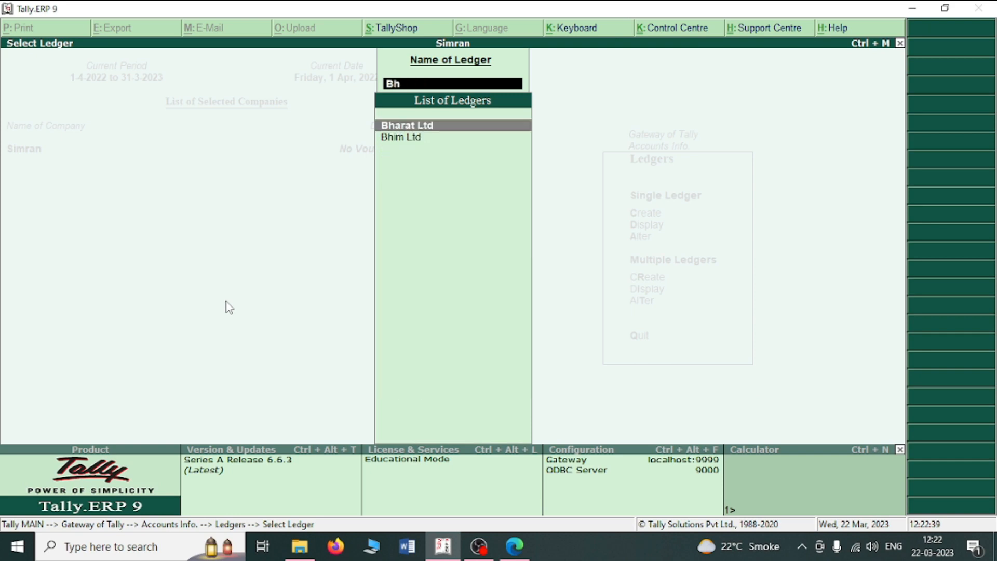
pyautogui.press('Return')
pyautogui.press('Return')
pyautogui.press('Return')
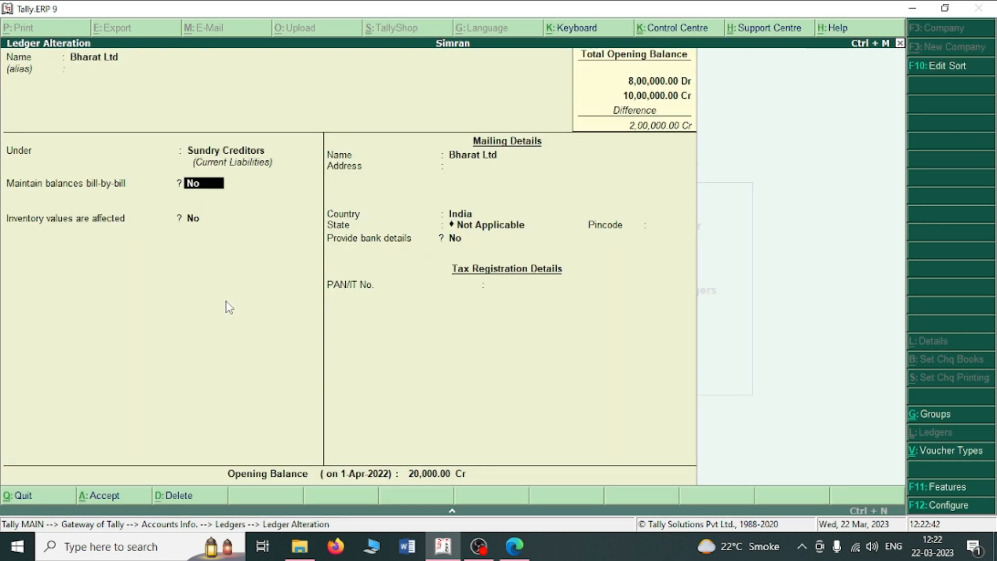
pyautogui.write('Yes')
pyautogui.press('Return')
# Keep Bharat Ltd's remaining ledger details and its 20,000 Cr opening balance, and proceed to its bill-wise breakup.
pyautogui.press('Return')
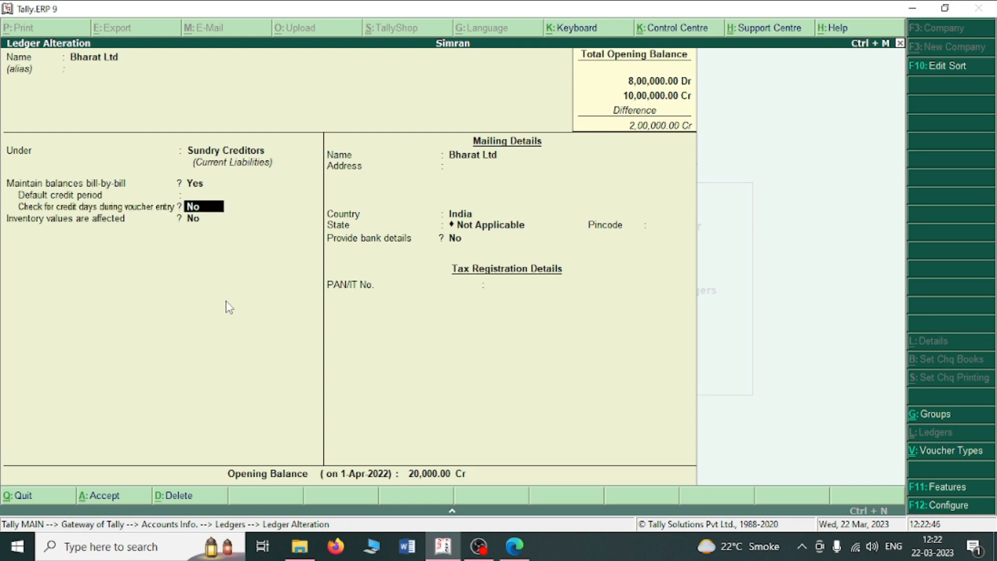
pyautogui.press('Return')
pyautogui.press('Return')
pyautogui.press('Return')
pyautogui.press('Return')
pyautogui.press('Return')
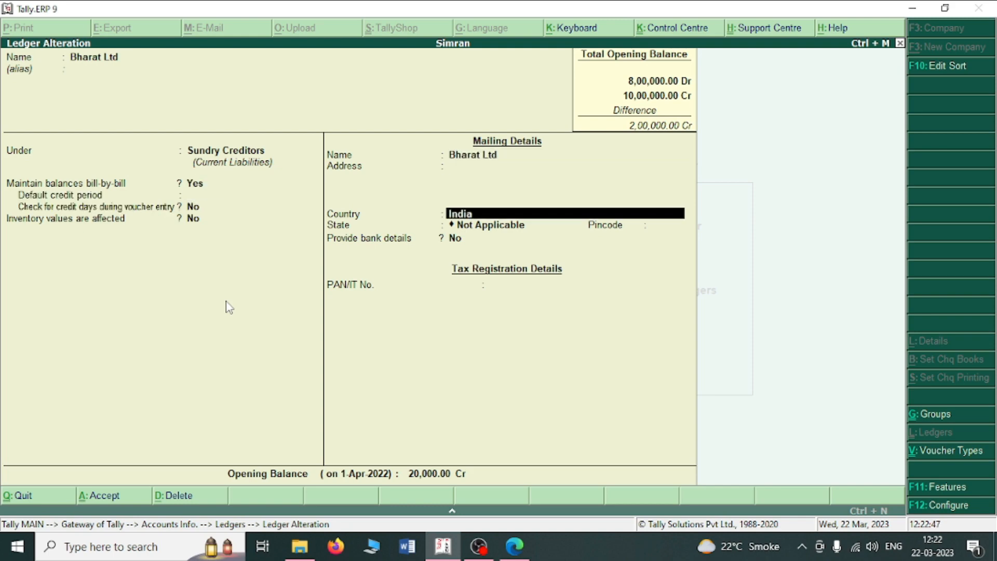
pyautogui.press('Return')
pyautogui.press('Return')
pyautogui.press('Return')
pyautogui.press('Return')
pyautogui.press('Return')
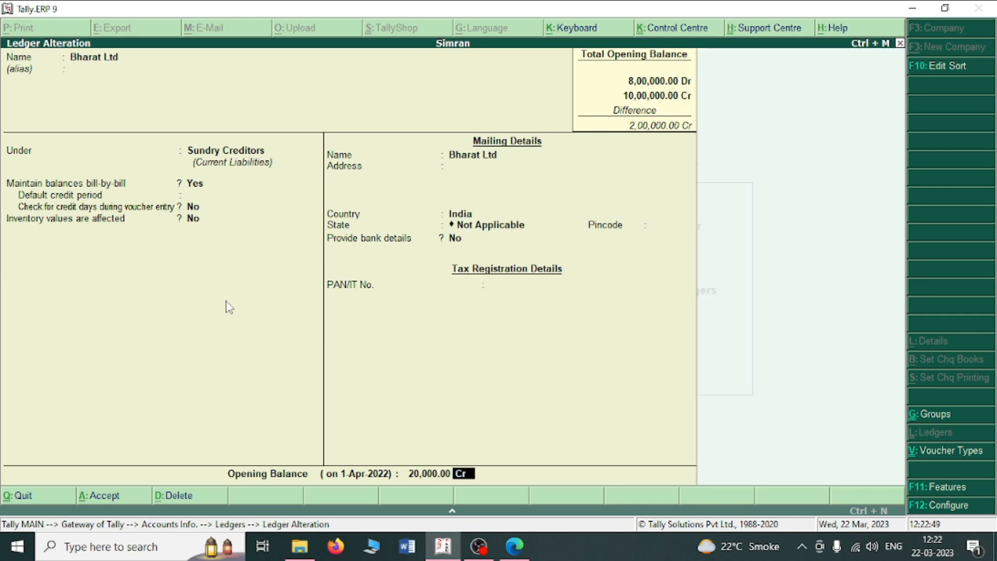
# Look up Bharat Ltd's bills in the PDF workbook and date the first line of its breakup 31/3/2022.
pyautogui.hotkey('alt', 'Tab')
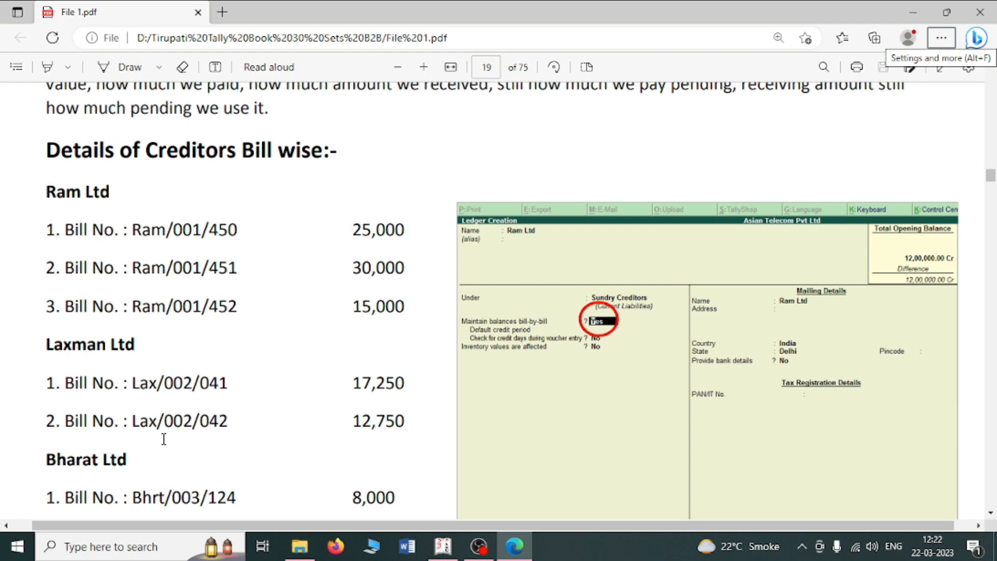
pyautogui.scroll(-3, 164, 439)
pyautogui.hotkey('alt', 'Tab')
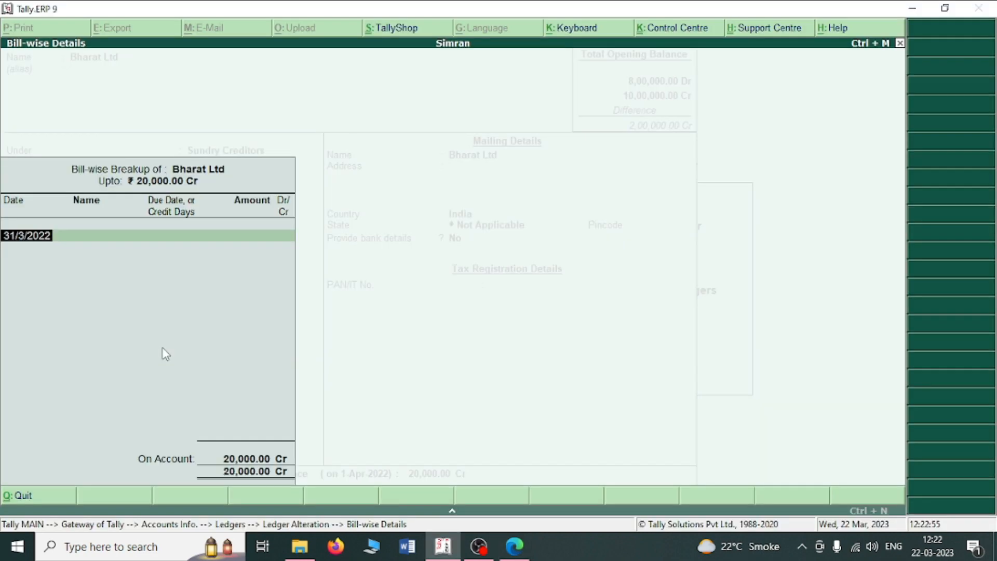
pyautogui.write('Bhert')
pyautogui.press('BackSpace')
pyautogui.press('BackSpace')
pyautogui.press('BackSpace')
pyautogui.press('BackSpace')
pyautogui.press('BackSpace')
pyautogui.write('31/3/2022')
pyautogui.press('Return')
# Enter Bhrt/003/124 as Bharat Ltd's first bill reference, checking the number against the PDF workbook.
pyautogui.write('B')
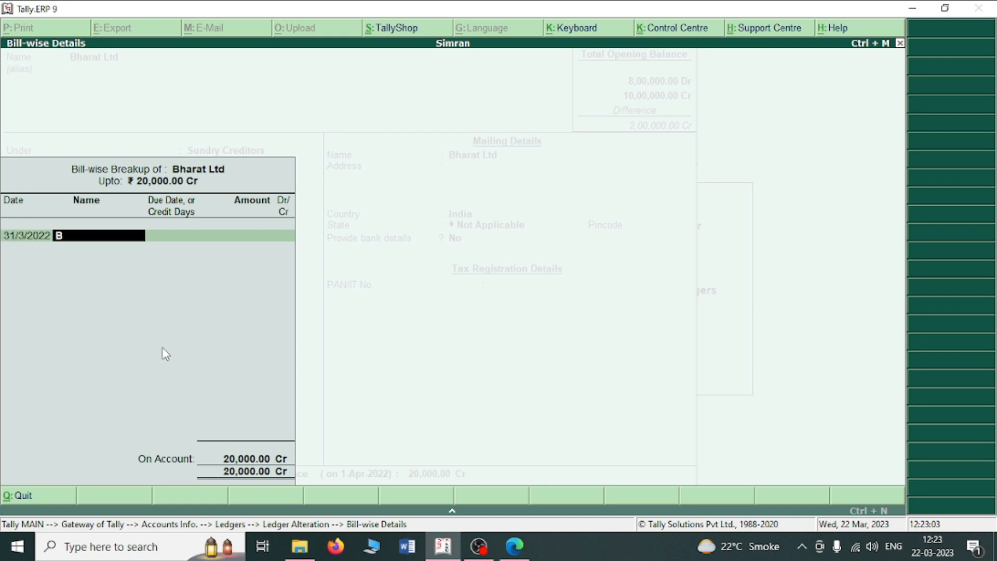
pyautogui.write('hrt/')
pyautogui.hotkey('alt', 'Tab')
pyautogui.hotkey('alt', 'Tab')
pyautogui.write('003/124')
pyautogui.press('Return')
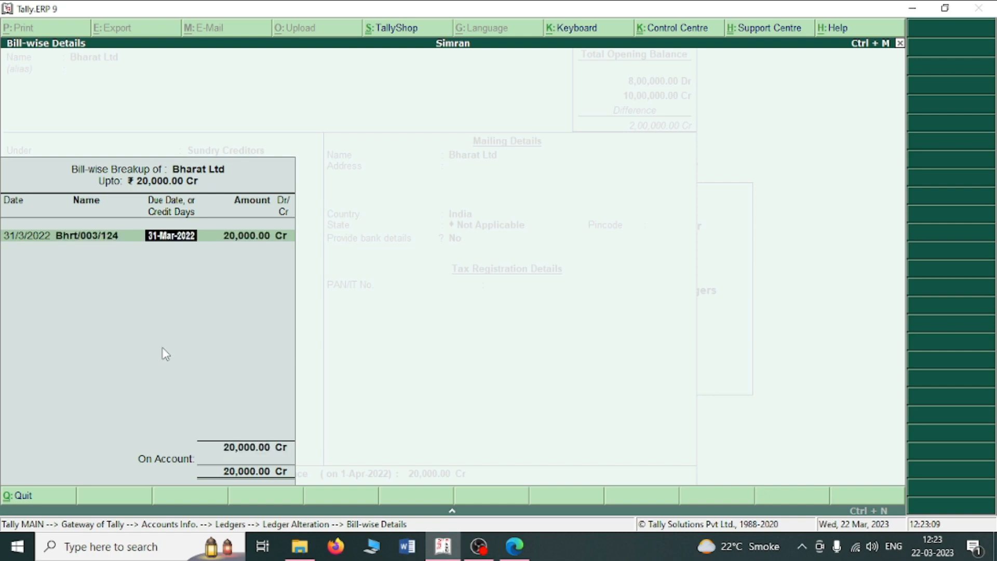
# Accept the 31-Mar-2022 due date for bill Bhrt/003/124 and set its amount to 8,000 Cr as given in the PDF workbook.
pyautogui.press('Return')
pyautogui.hotkey('alt', 'Tab')
pyautogui.hotkey('alt', 'Tab')
pyautogui.write('8000')
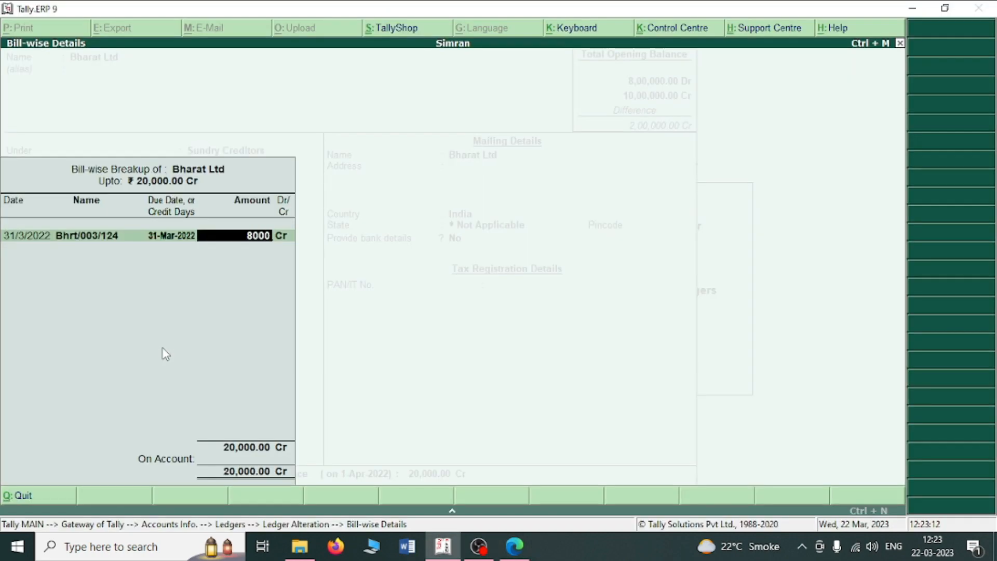
pyautogui.press('Return')
pyautogui.press('Return')
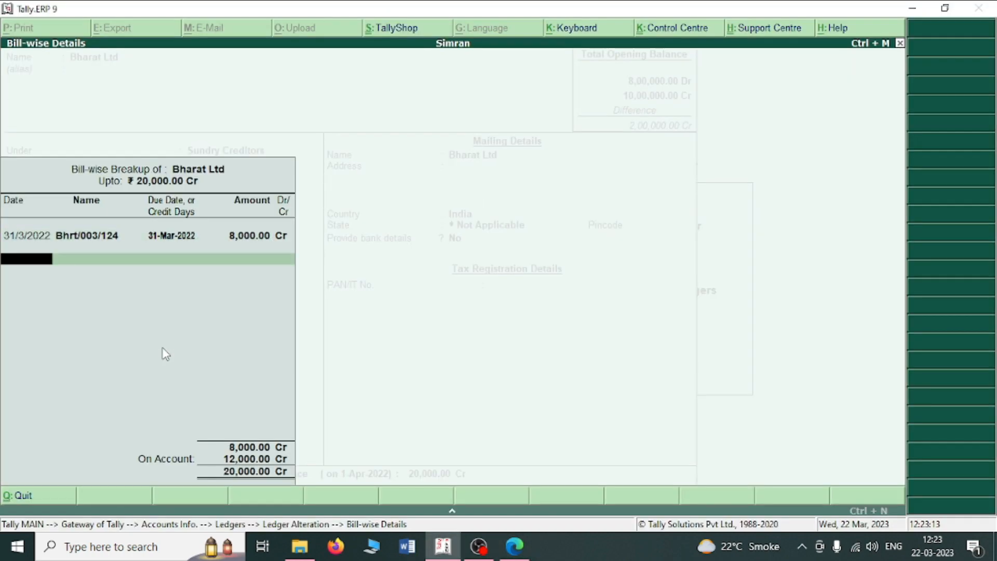
# Add a second line dated 31/3/2022 and named On Account to Bharat Ltd's breakup, following the PDF workbook.
pyautogui.hotkey('alt', 'Tab')
pyautogui.hotkey('alt', 'Tab')
pyautogui.write('31/3/2022')
pyautogui.press('Return')
pyautogui.write('On')
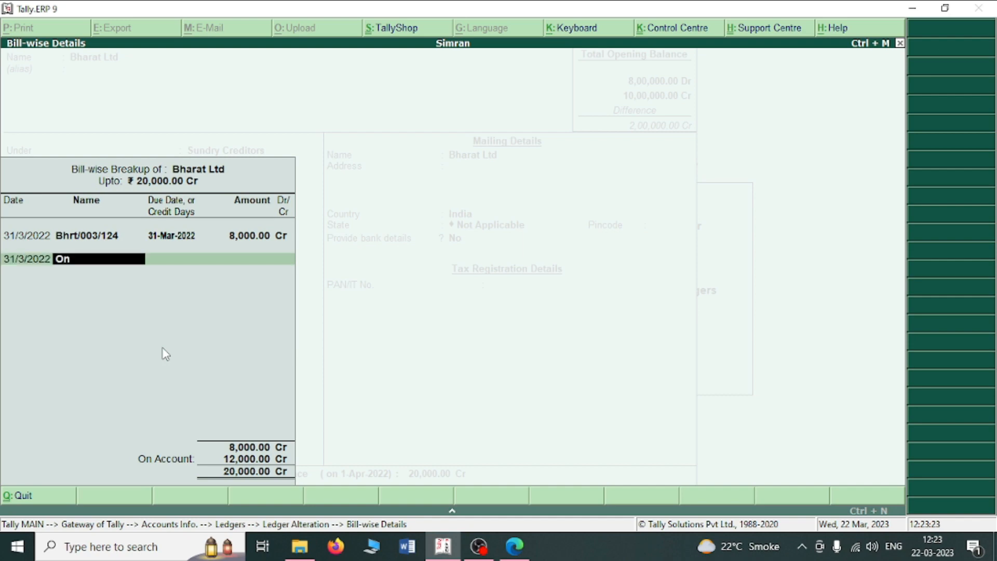
pyautogui.write(' Account')
# Accept the On Account line's 31-Mar-2022 due date and 12,000 Cr amount, and save the Bharat Ltd ledger.
pyautogui.press('Return')
pyautogui.press('Return')
pyautogui.press('Return')
pyautogui.press('Return')
pyautogui.press('Return')
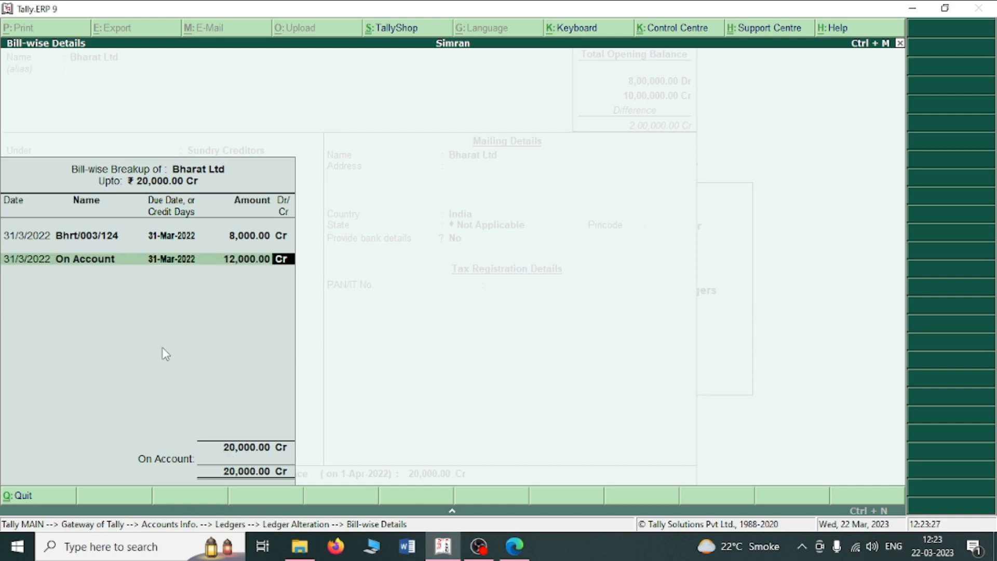
pyautogui.press('Return')
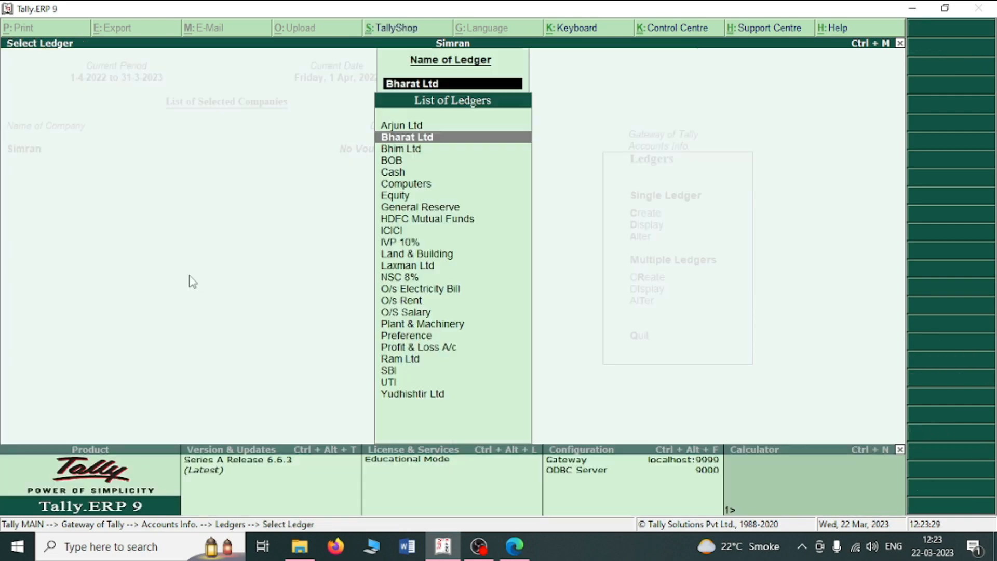
# Read the debtors' bill-wise section in the PDF workbook and open the Arjun Ltd ledger for alteration.
pyautogui.hotkey('alt', 'Tab')
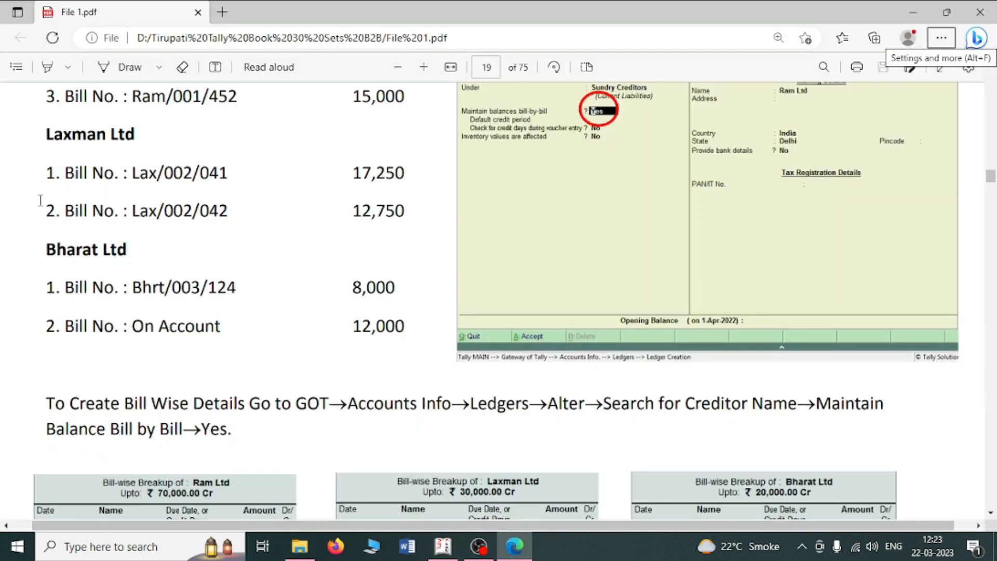
pyautogui.scroll(-8, 122, 239)
pyautogui.scroll(-5, 127, 240)
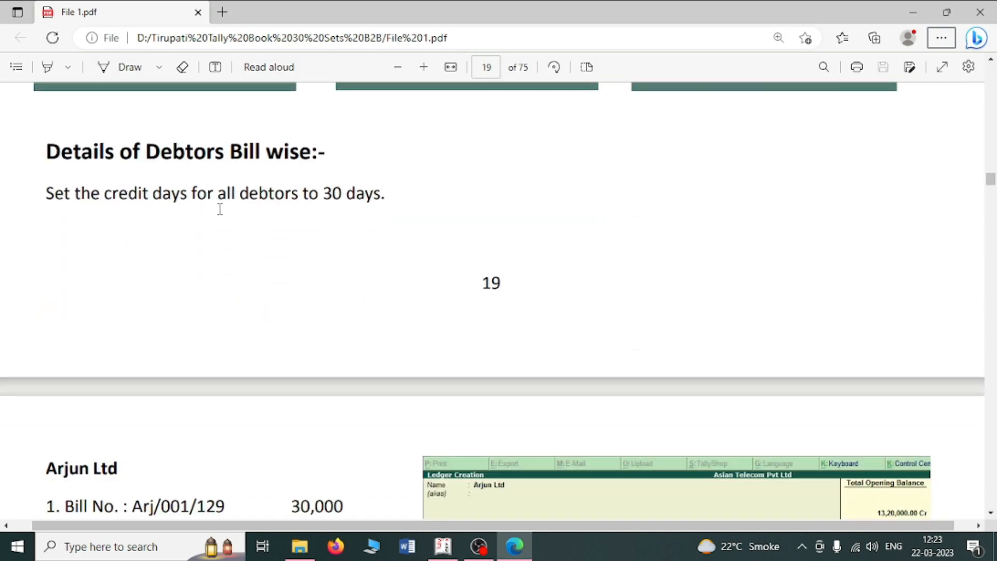
pyautogui.scroll(-1, 220, 208)
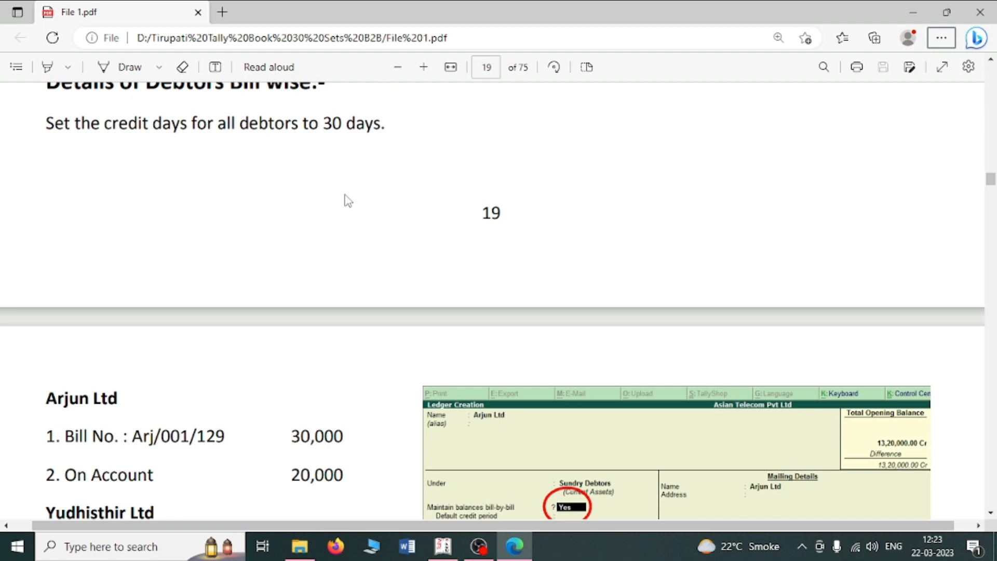
pyautogui.hotkey('alt', 'Tab')
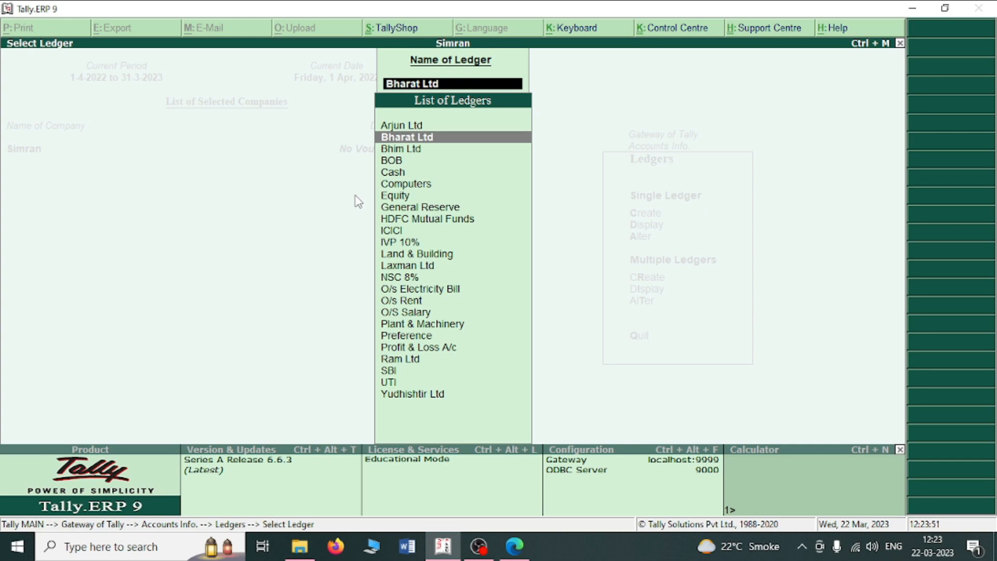
pyautogui.write('Ar')
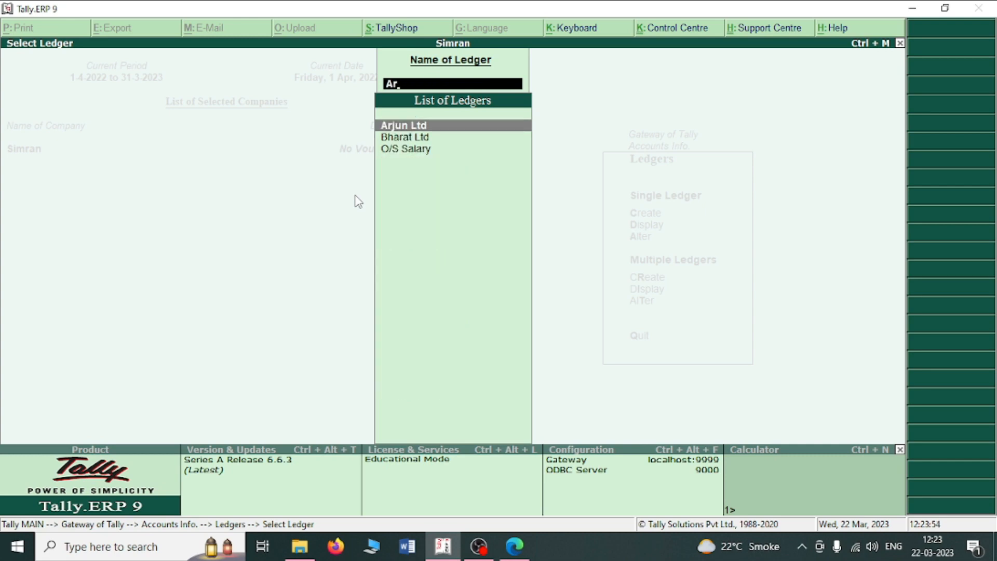
pyautogui.press('Return')
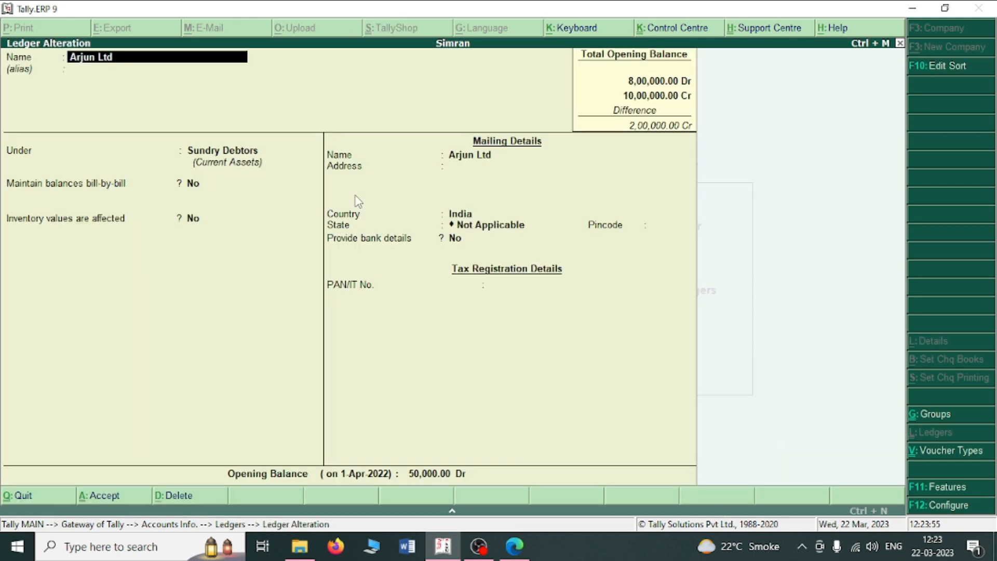
# Enable maintaining balances bill-by-bill for the Arjun Ltd ledger.
pyautogui.press('Return')
pyautogui.press('Return')
pyautogui.press('Return')
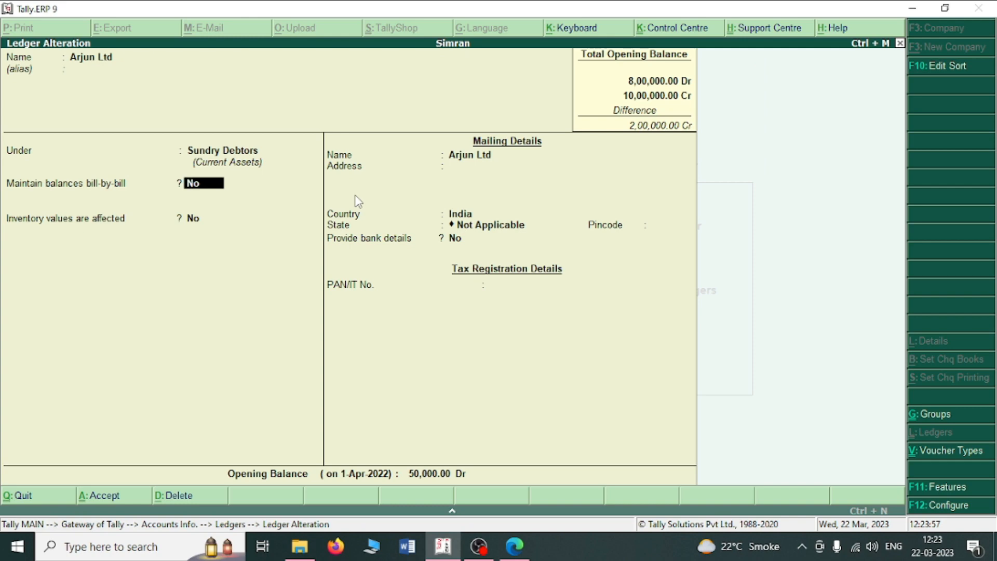
pyautogui.write('y')
pyautogui.press('Return')
# Keep Arjun Ltd's remaining ledger details and its 50,000 Dr opening balance, and proceed to its bill-wise breakup.
pyautogui.press('Return')
pyautogui.press('Return')
pyautogui.press('Return')
pyautogui.press('Return')
pyautogui.press('Return')
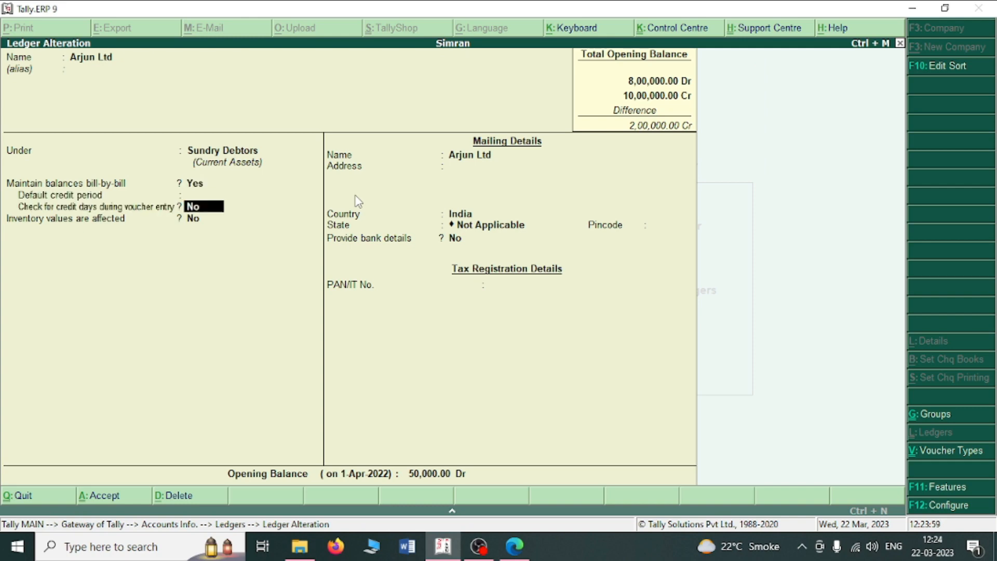
pyautogui.press('Return')
pyautogui.press('Return')
pyautogui.press('Return')
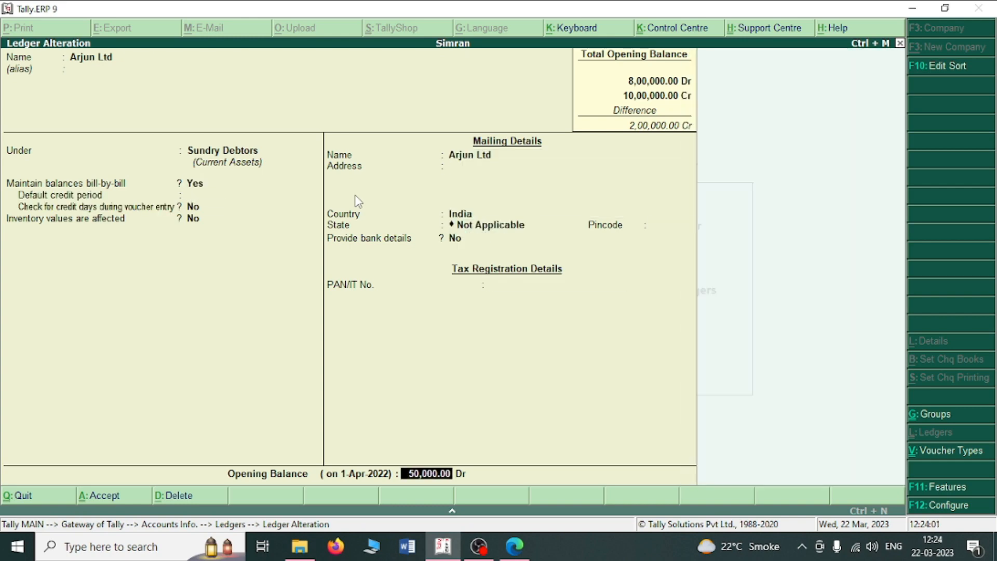
pyautogui.press('Return')
pyautogui.press('Return')
# Look up Arjun Ltd's bills in the PDF workbook and date the first line of its breakup 31/3/2022.
pyautogui.hotkey('alt', 'Tab')
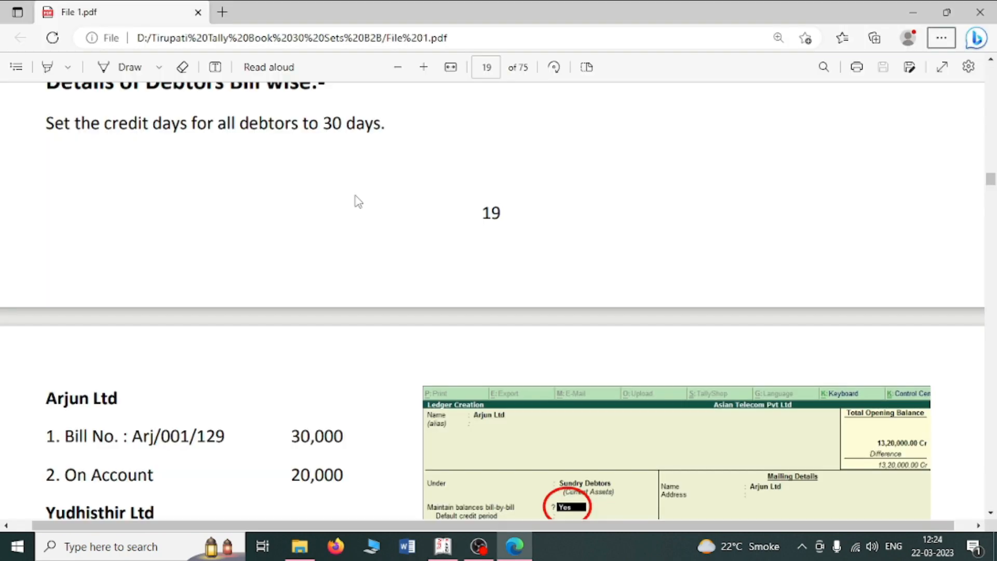
pyautogui.scroll(-1, 283, 304)
pyautogui.scroll(-3, 283, 305)
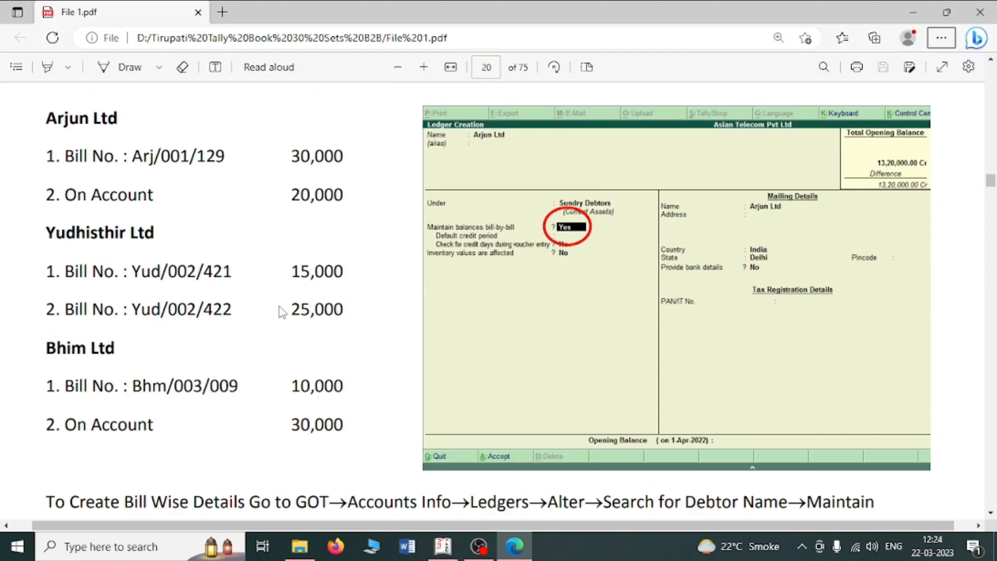
pyautogui.hotkey('alt', 'Tab')
pyautogui.write('Ar')
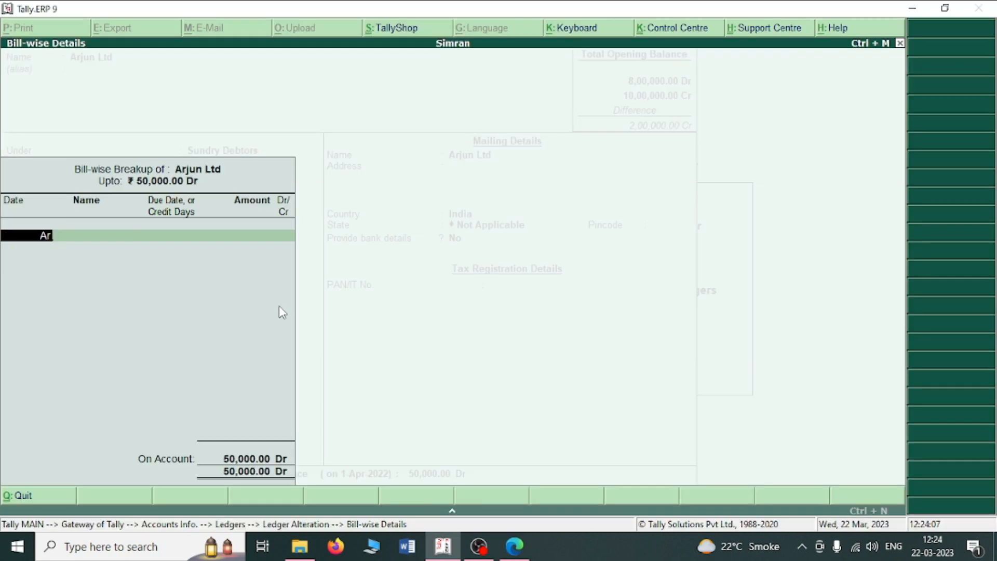
pyautogui.press('BackSpace')
pyautogui.press('BackSpace')
pyautogui.write('31/3/2022')
pyautogui.press('Return')
# Enter Arj/001/129 as Arjun Ltd's first bill reference, checking the number against the PDF workbook.
pyautogui.write('A')
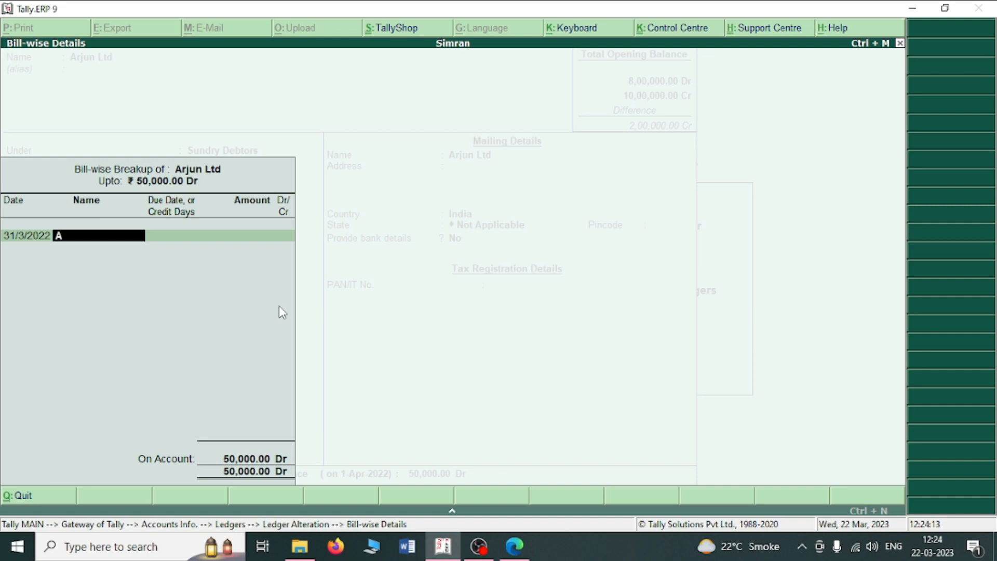
pyautogui.write('rj/')
pyautogui.hotkey('alt', 'Tab')
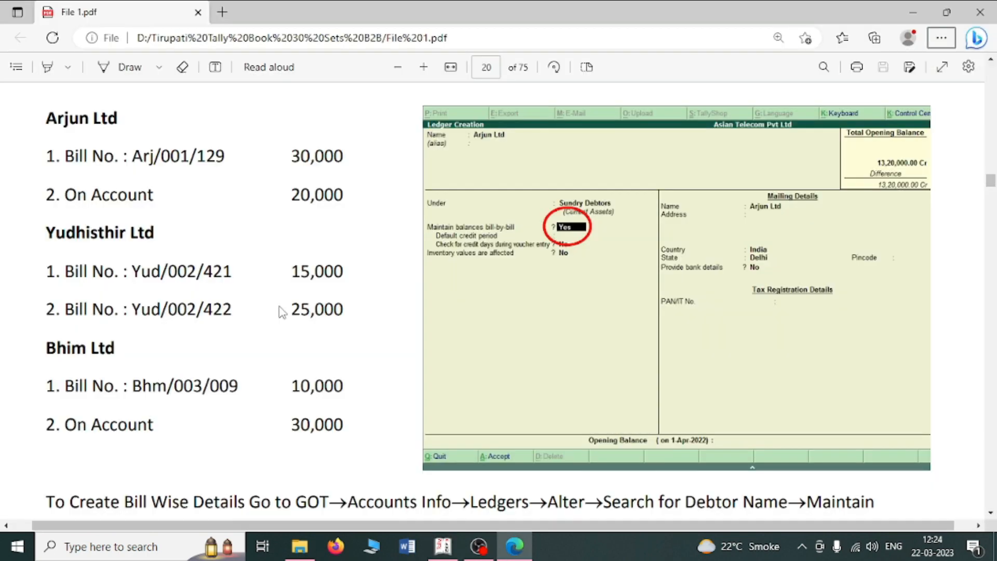
pyautogui.hotkey('alt', 'Tab')
pyautogui.write('/001/')
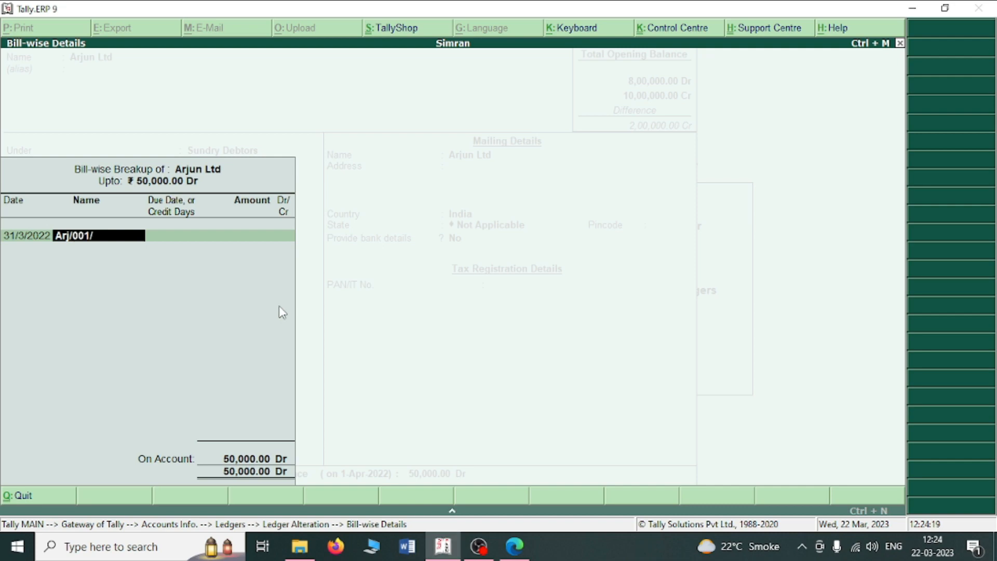
pyautogui.write('129')
pyautogui.press('Return')
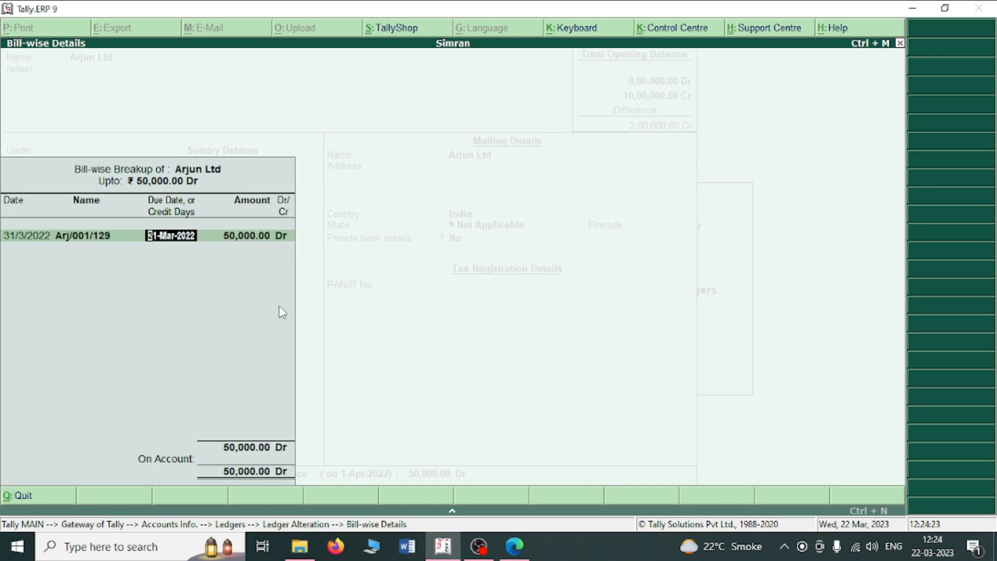
# Check the debtors' credit period in the PDF workbook and set bill Arj/001/129's credit days to 30 Days.
pyautogui.hotkey('alt', 'Tab')
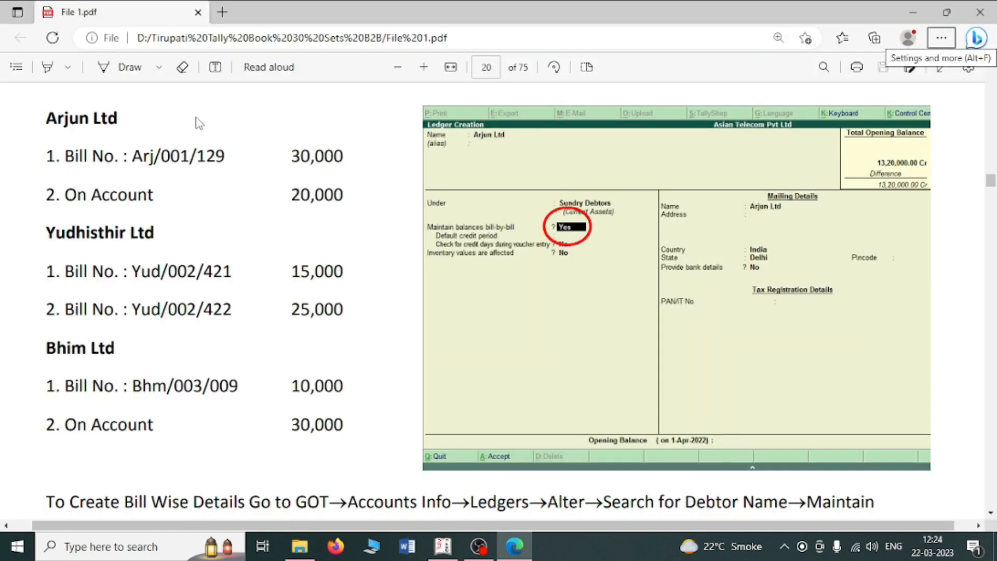
pyautogui.scroll(5, 197, 123)
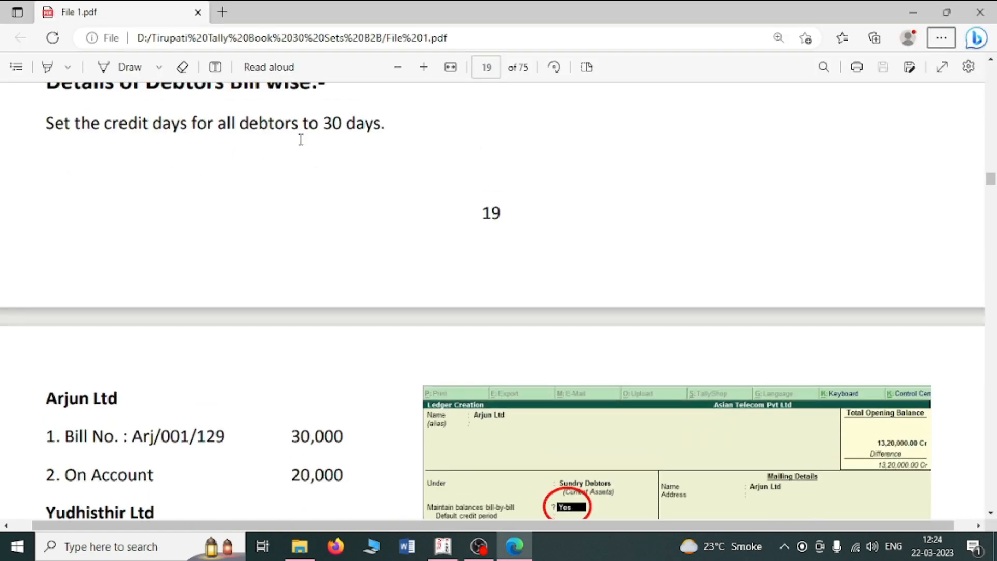
pyautogui.scroll(-4, 238, 172)
pyautogui.hotkey('alt', 'Tab')
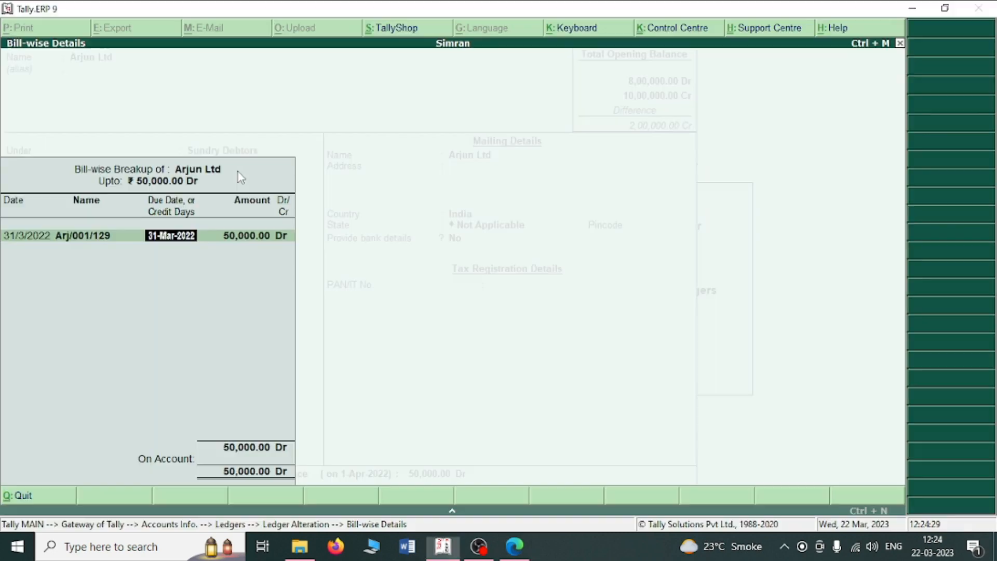
pyautogui.write('30')
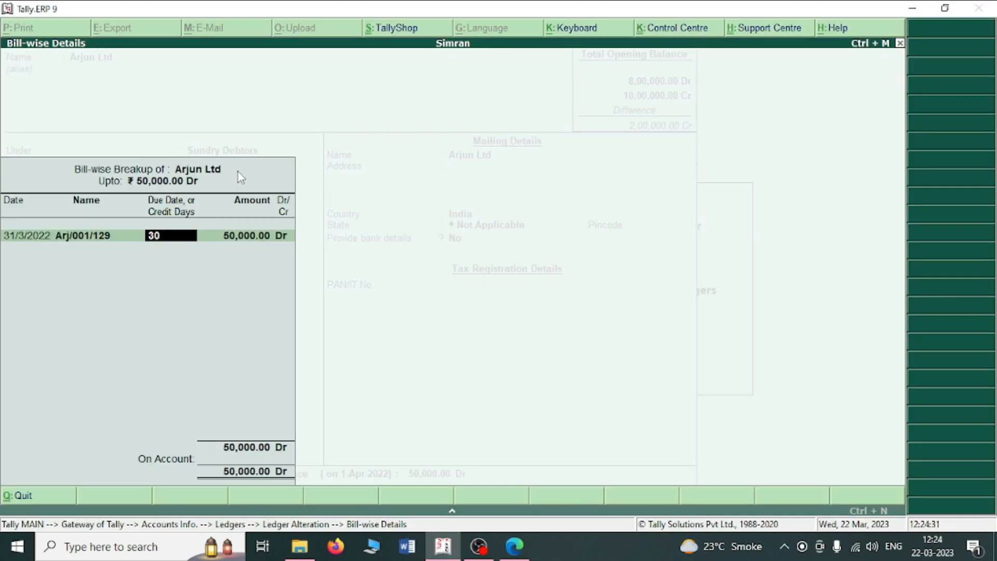
pyautogui.write(' Days')
pyautogui.press('Return')
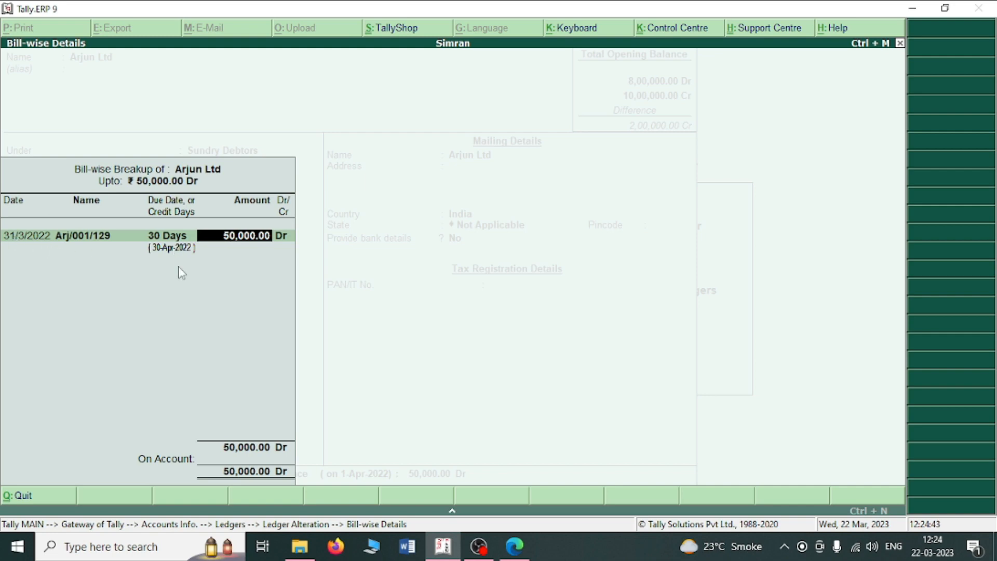
# Look up the amount of bill Arj/001/129 in the PDF workbook and set it to 30,000 Dr in Arjun Ltd's breakup.
pyautogui.hotkey('alt', 'Tab')
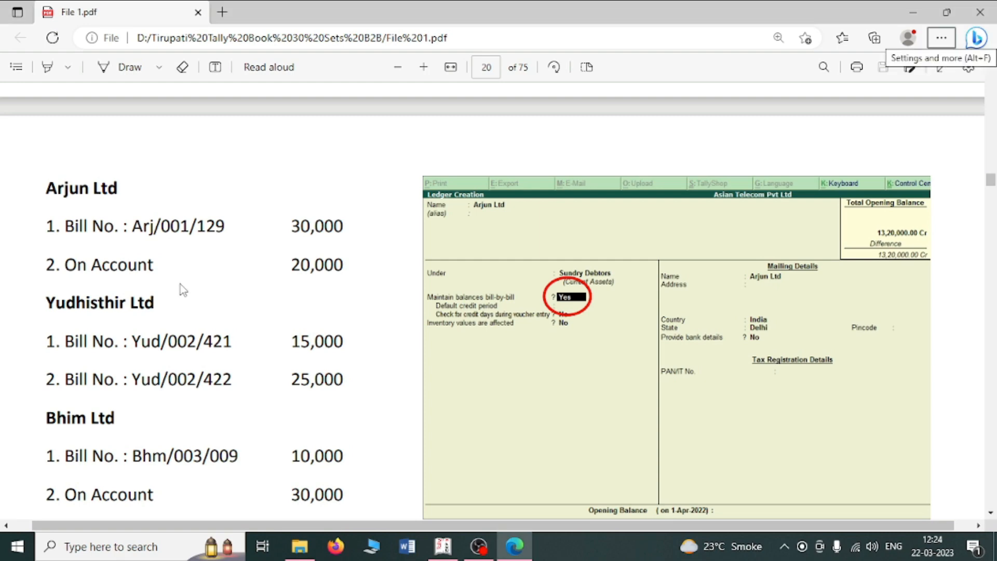
pyautogui.hotkey('alt', 'Tab')
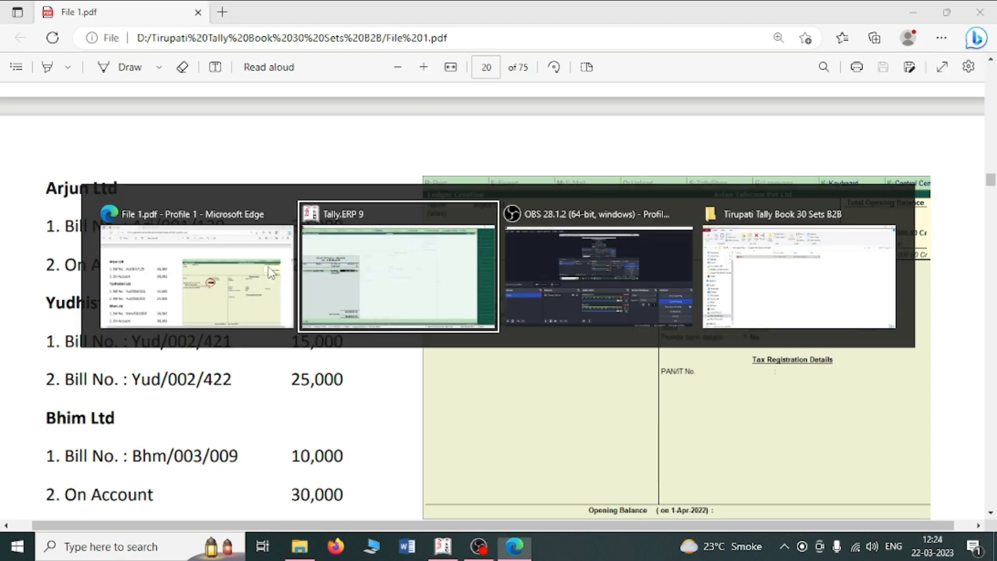
pyautogui.write('30,000')
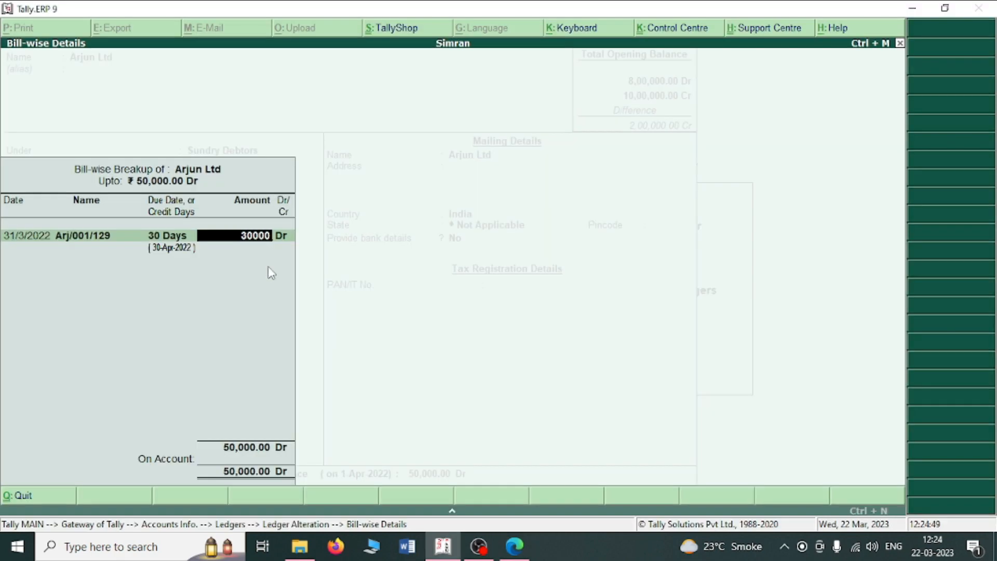
pyautogui.press('Return')
pyautogui.press('Return')
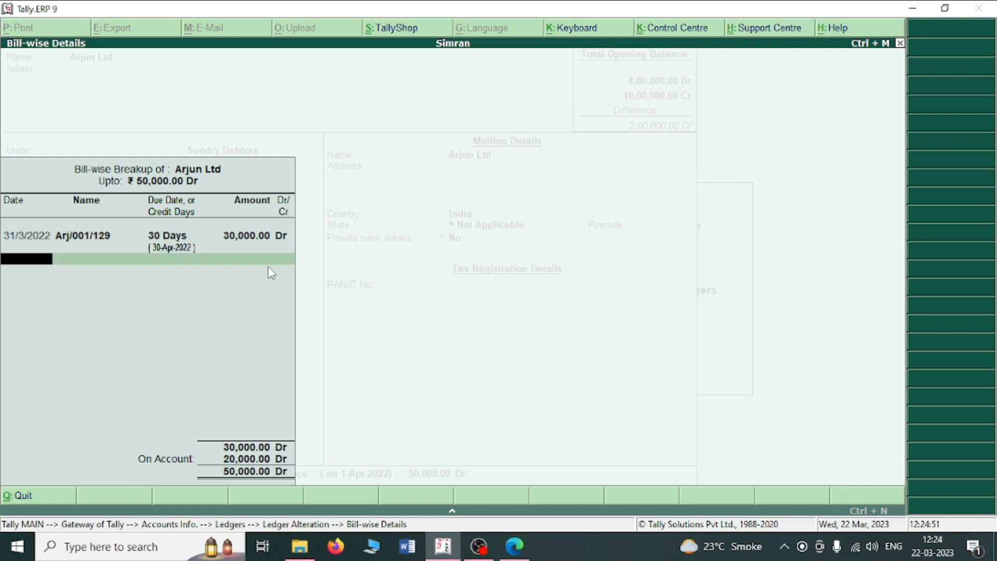
# Add a second line to Arjun Ltd's breakup, dated 31/3/2022 and named On Account, checking the entry against the PDF workbook.
pyautogui.write('31/3/2022')
pyautogui.press('Return')
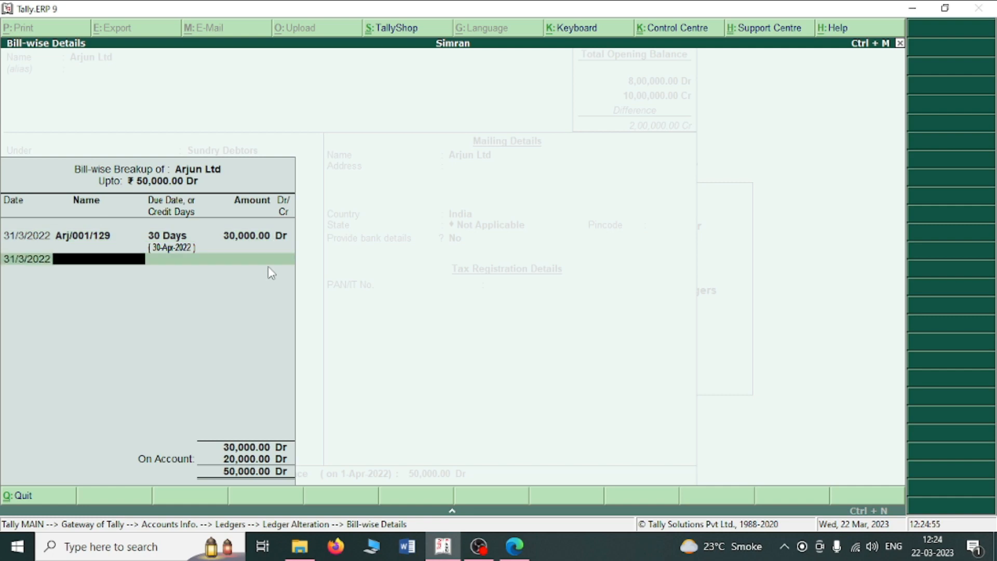
pyautogui.write('On Account')
pyautogui.press('Return')
pyautogui.hotkey('alt', 'Tab')
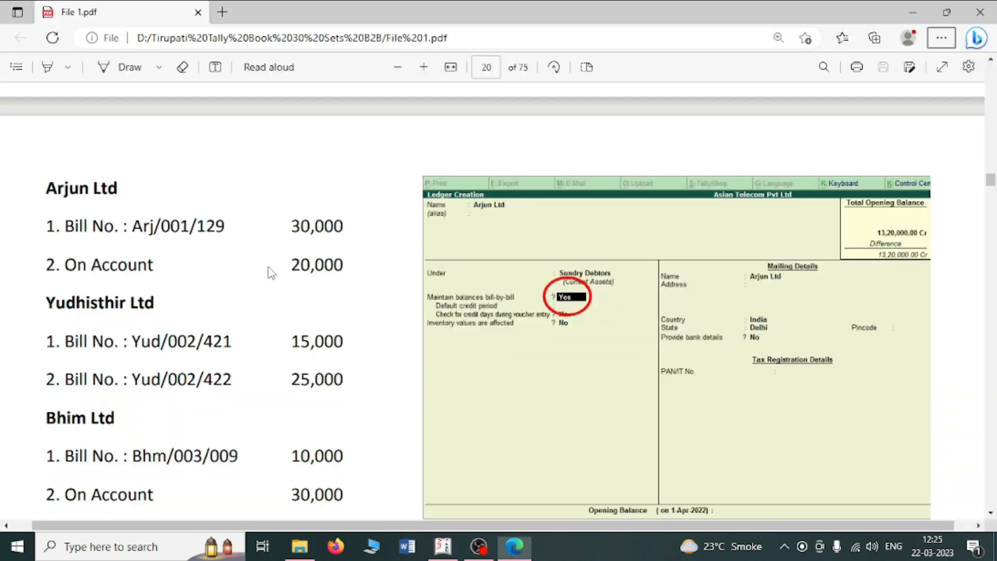
pyautogui.hotkey('alt', 'Tab')
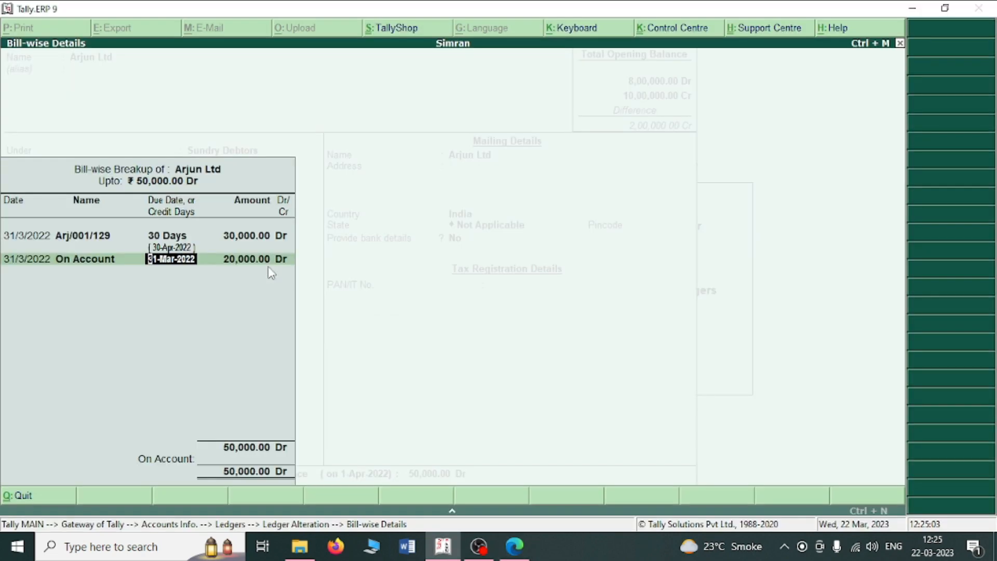
# Set the On Account line's credit days to 30 Days, keep its amount at 20,000 Dr, and save Arjun Ltd's ledger.
pyautogui.write('30 Days')
pyautogui.press('Return')
pyautogui.press('Return')
pyautogui.press('Return')
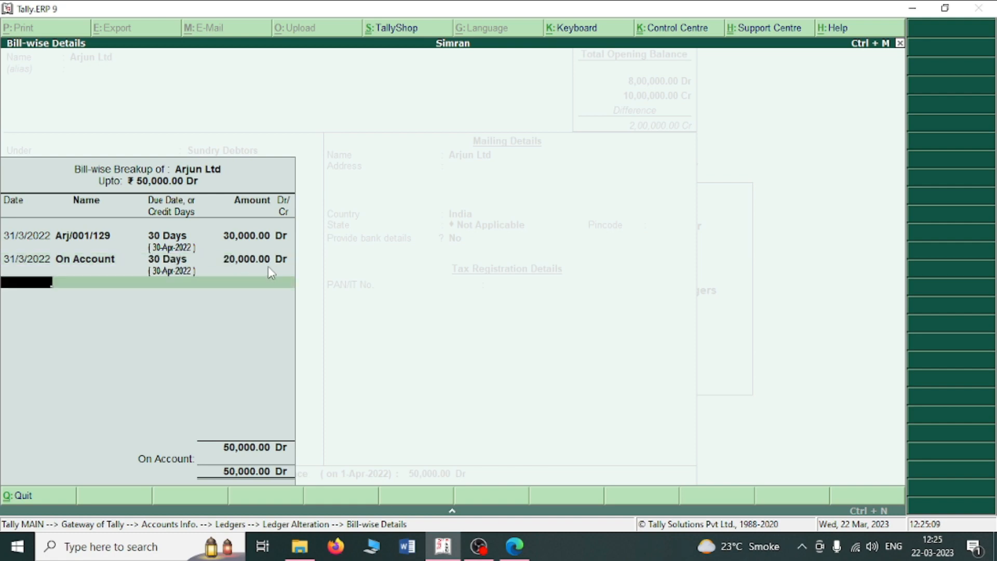
pyautogui.press('Return')
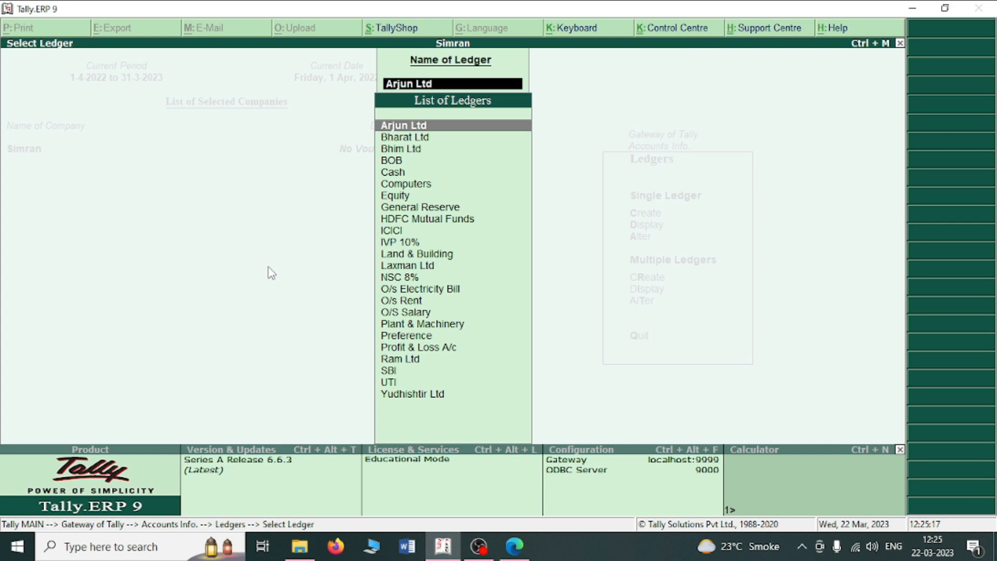
# Open the Yudhishtir Ltd ledger for alteration and set Maintain balances bill-by-bill to Yes.
pyautogui.write('Yu')
pyautogui.press('Return')
pyautogui.press('Return')
pyautogui.press('Return')
pyautogui.press('Return')
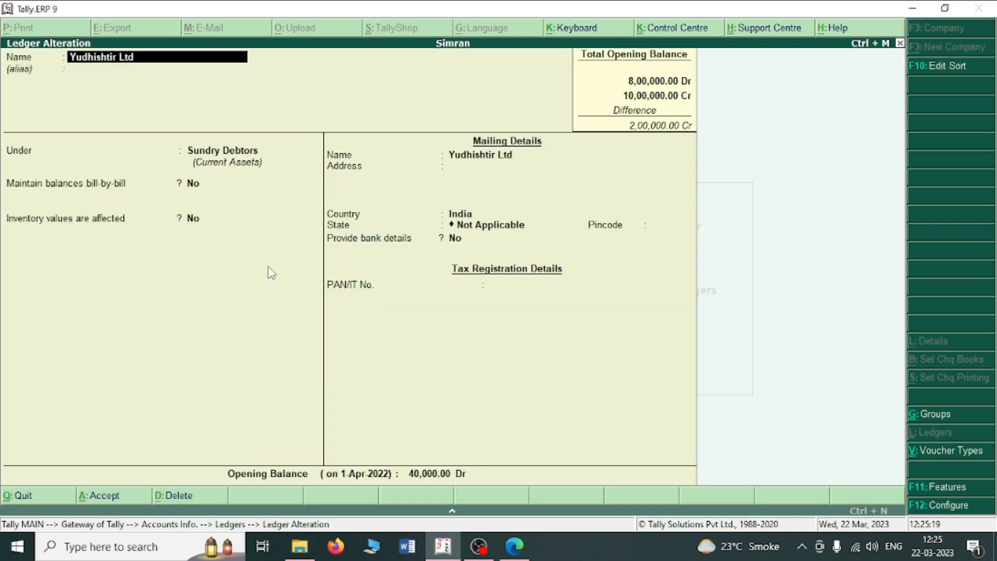
pyautogui.press('y')
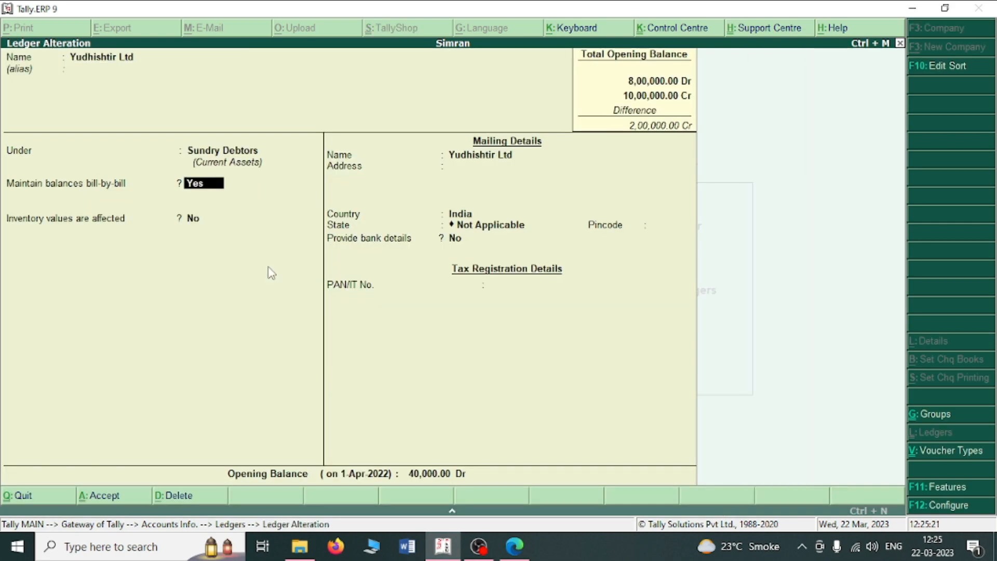
pyautogui.press('Return')
# Keep Yudhishtir Ltd's remaining ledger details and its 40,000 Dr opening balance, and proceed to its bill-wise breakup.
pyautogui.press('Return')
pyautogui.press('Return')
pyautogui.press('Return')
pyautogui.press('Return')
pyautogui.press('Return')
pyautogui.press('Return')
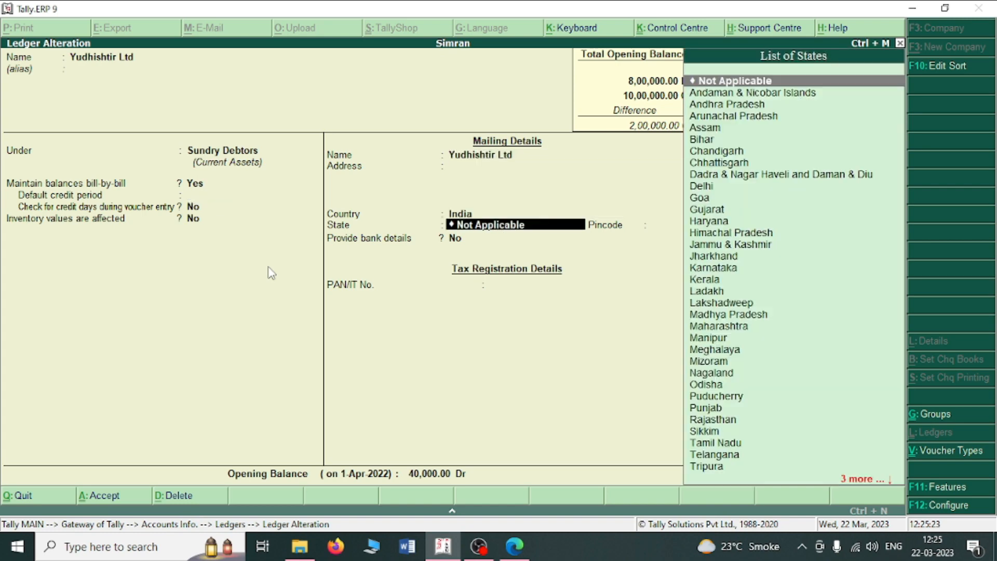
pyautogui.press('Return')
pyautogui.press('Return')
pyautogui.press('Return')
pyautogui.press('Return')
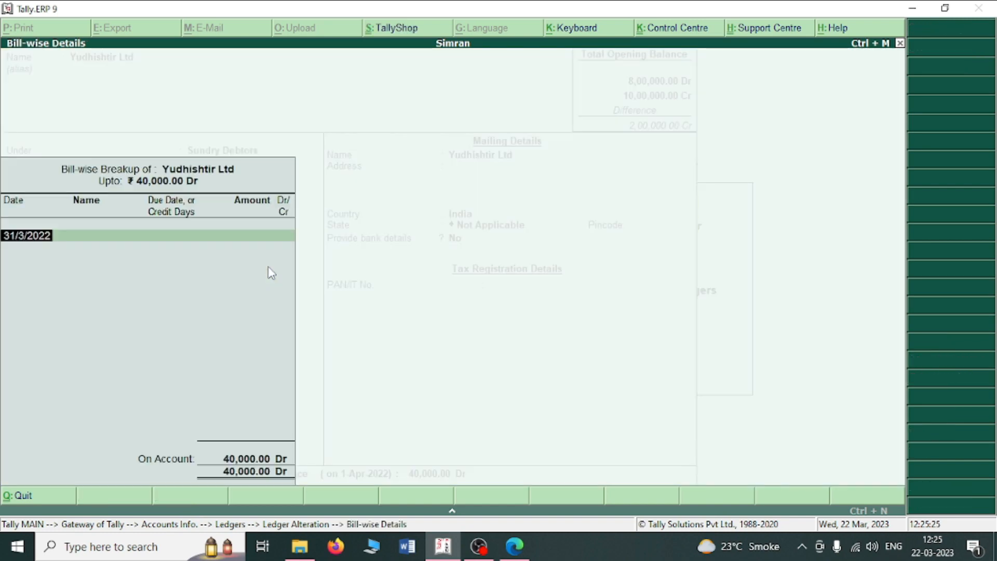
# Keep 31/3/2022 as the first line's date and enter bill reference Yud/002/421 for Yudhishtir Ltd, checking the number against the PDF workbook.
pyautogui.press('Return')
pyautogui.hotkey('alt', 'Tab')
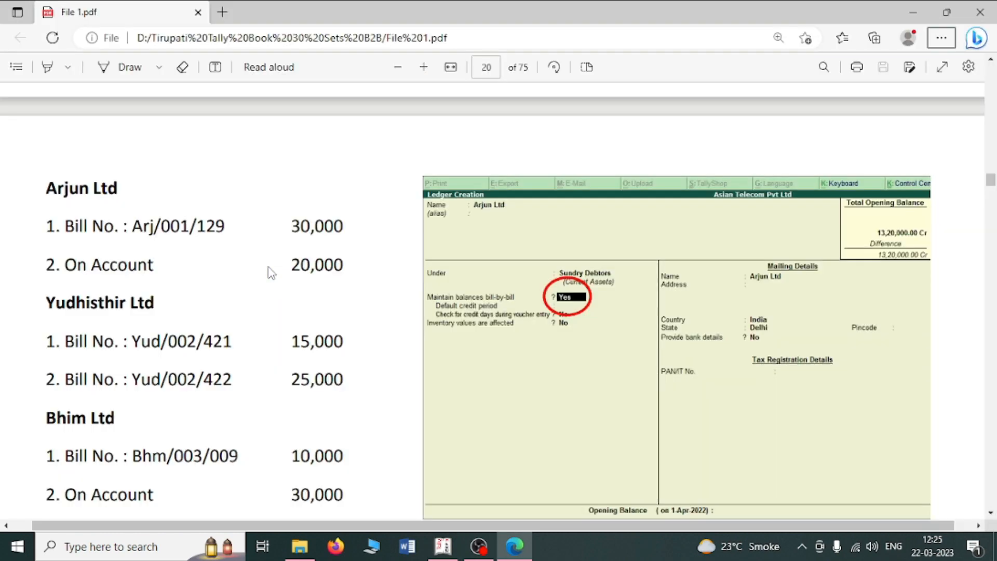
pyautogui.hotkey('alt', 'Tab')
pyautogui.write('Yud')
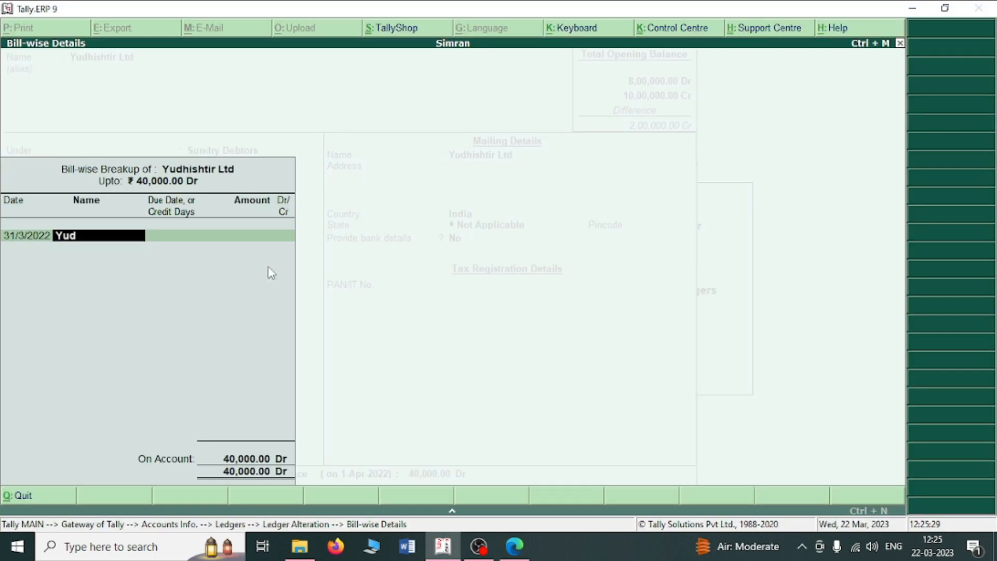
pyautogui.write('/')
pyautogui.hotkey('alt', 'Tab')
pyautogui.hotkey('alt', 'Tab')
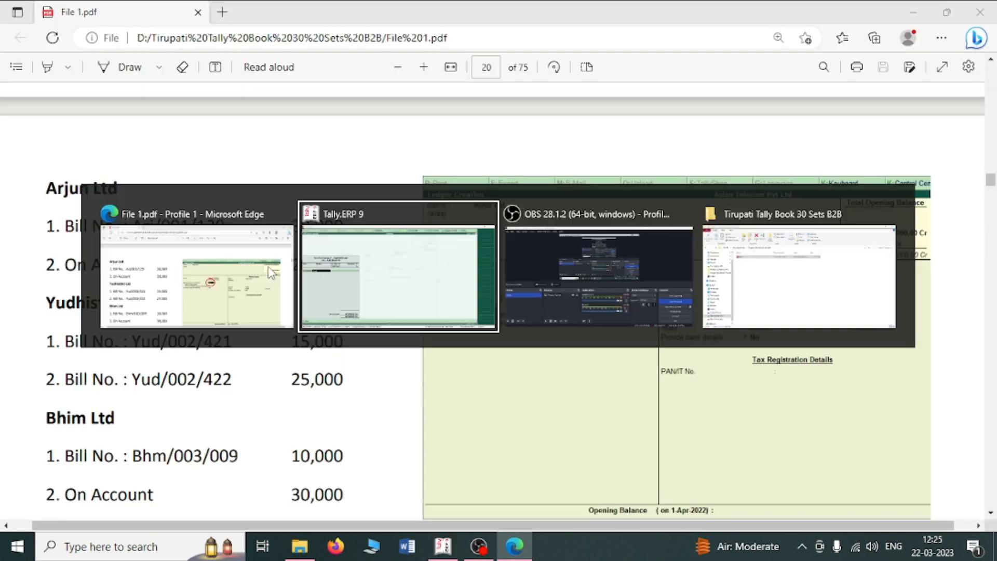
pyautogui.write('002/421')
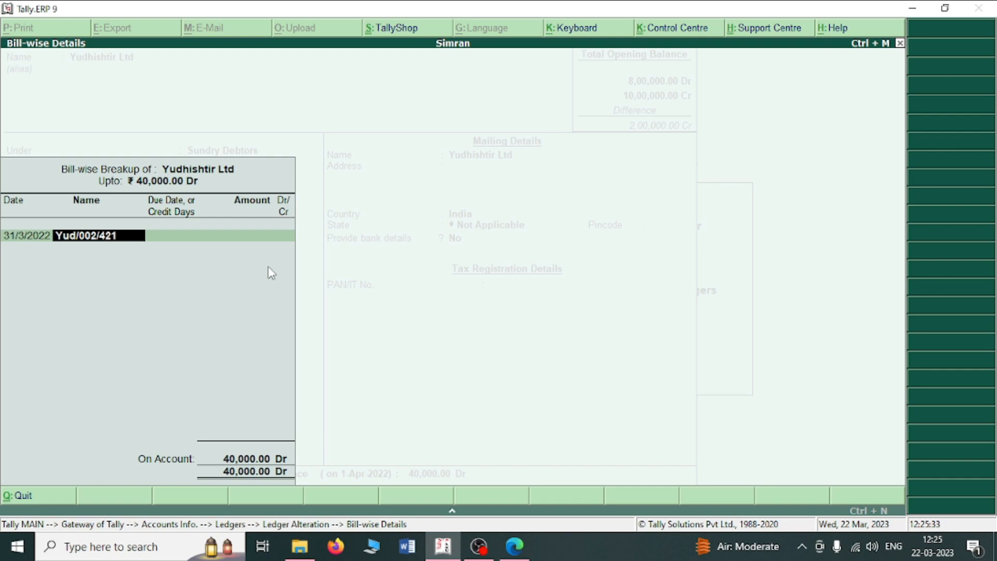
pyautogui.hotkey('alt', 'Tab')
pyautogui.hotkey('alt', 'Tab')
pyautogui.press('Return')
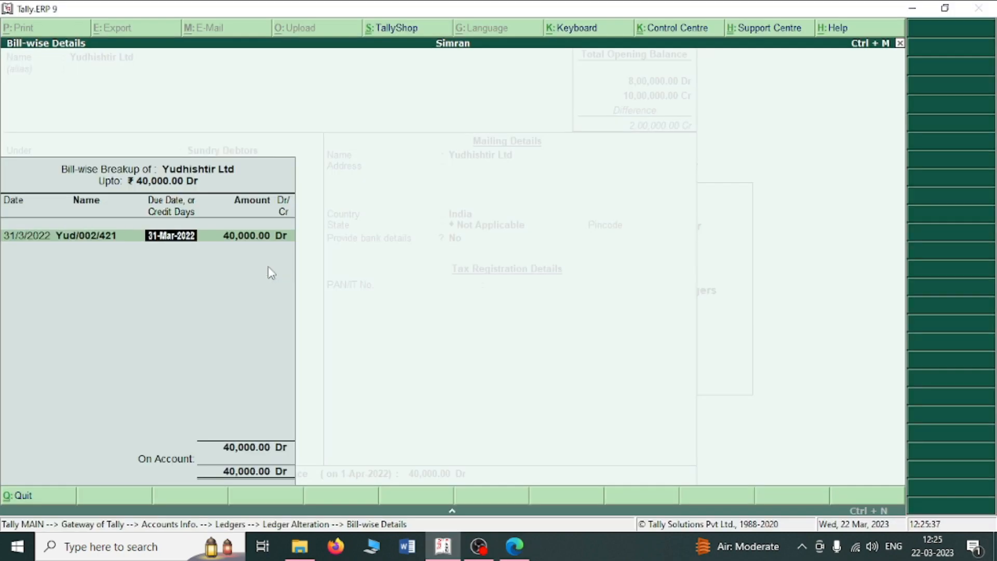
# Set the credit days of bill Yud/002/421 to 30 Days.
pyautogui.write('2')
pyautogui.press('BackSpace')
pyautogui.write('3')
pyautogui.write('0 Dyas')
pyautogui.press('BackSpace')
pyautogui.press('BackSpace')
pyautogui.press('BackSpace')
pyautogui.write('ays')
pyautogui.press('Return')
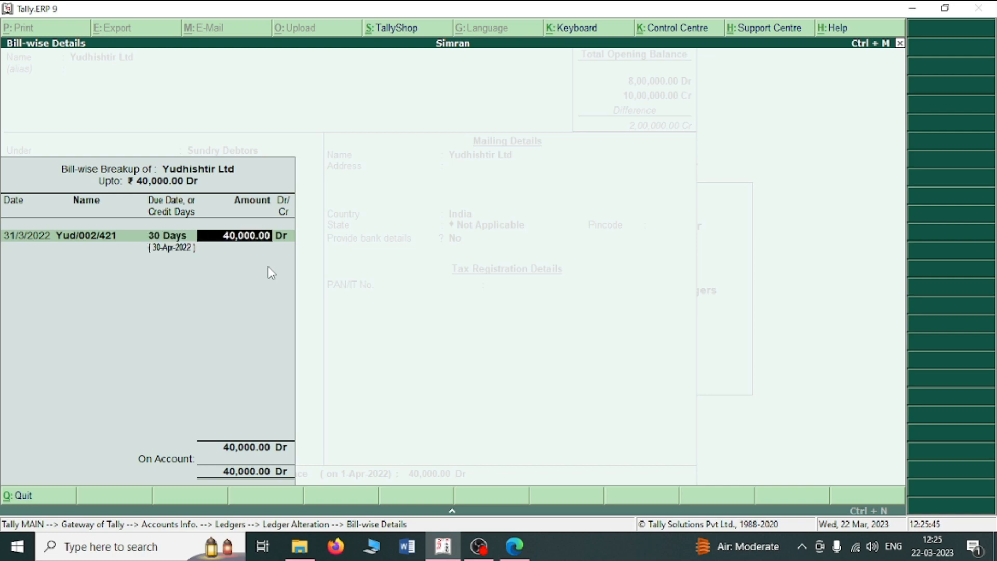
# Check the amount of bill Yud/002/421 in the PDF workbook and set it to 15,000 Dr.
pyautogui.hotkey('alt', 'Tab')
pyautogui.hotkey('alt', 'Tab')
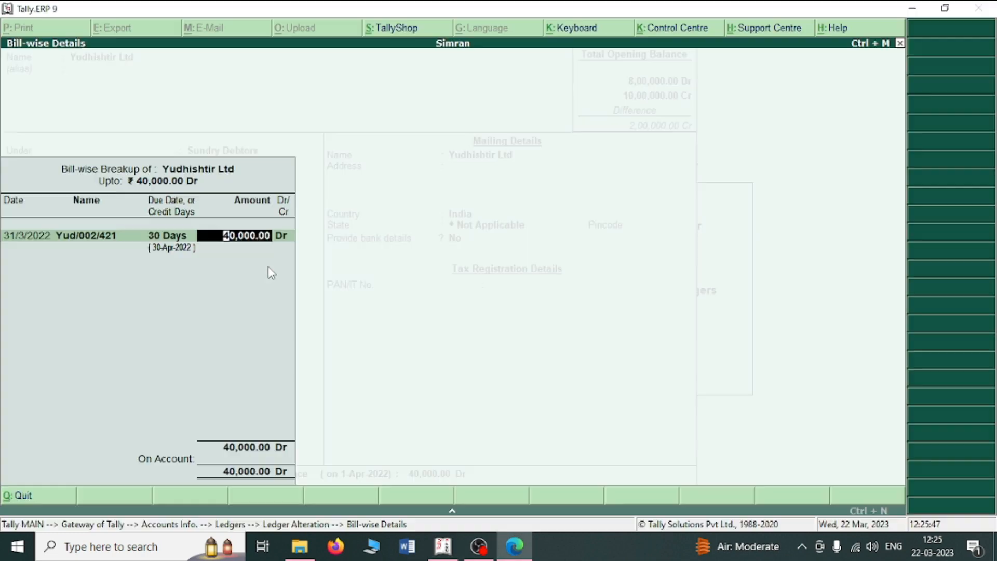
pyautogui.write('15,0')
pyautogui.write('000')
pyautogui.press('Return')
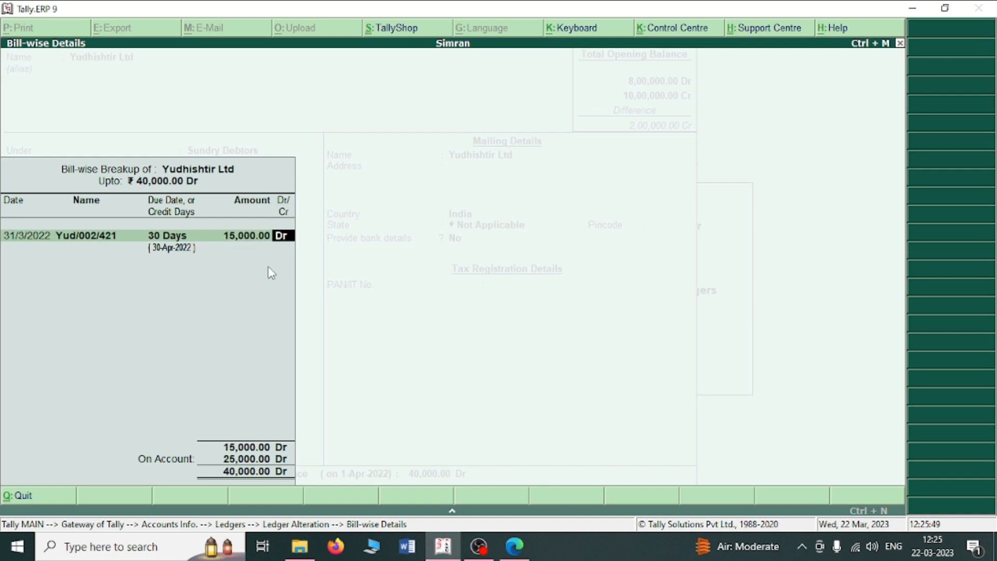
pyautogui.press('Return')
# Add a second line to Yudhishtir Ltd's breakup, dated 31/3/2022 with bill reference Yud/002/422, checking the number against the PDF workbook.
pyautogui.write('31/30')
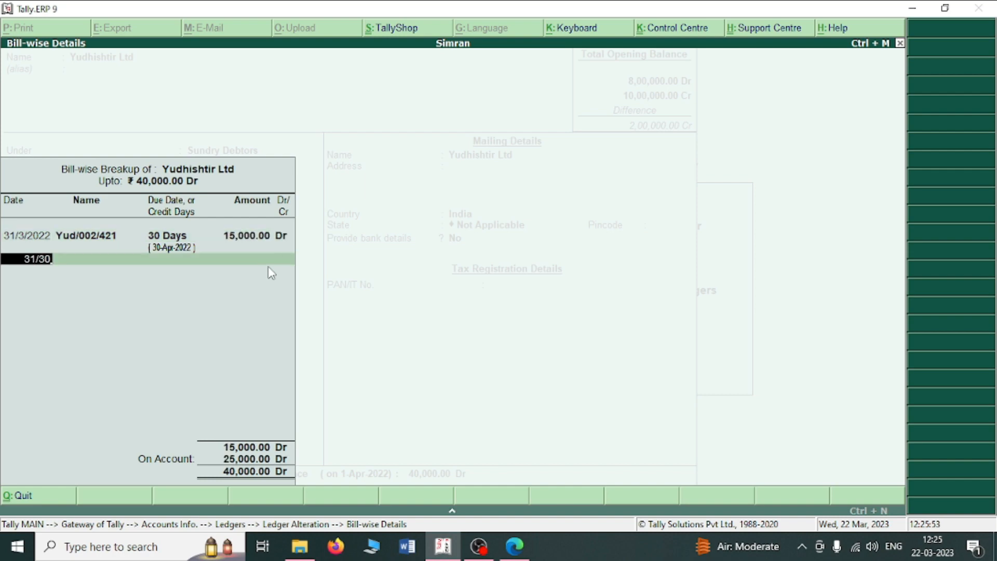
pyautogui.press('BackSpace')
pyautogui.write('/2022')
pyautogui.press('Return')
pyautogui.write('T')
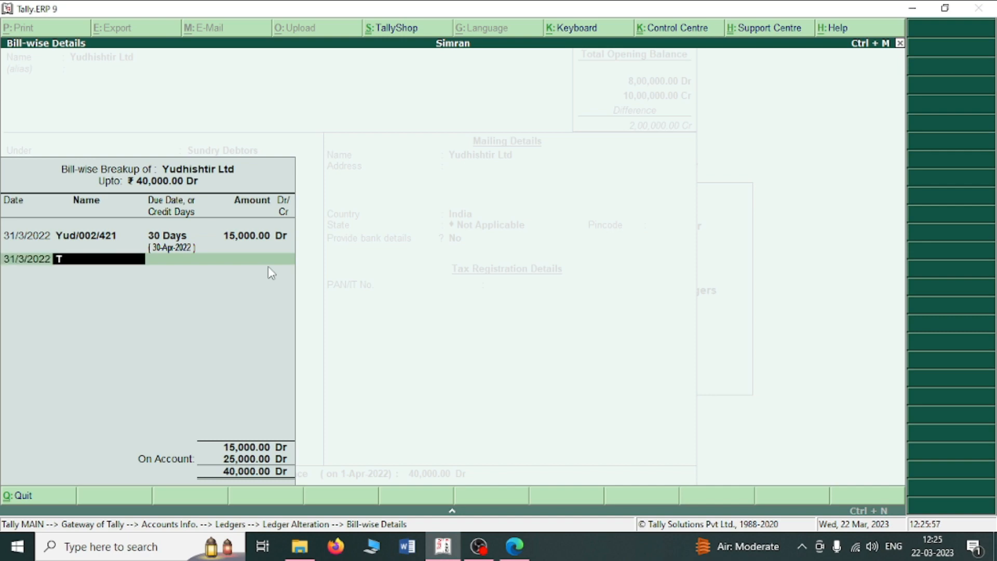
pyautogui.write('Yud')
pyautogui.hotkey('alt', 'Tab')
pyautogui.hotkey('alt', 'Tab')
pyautogui.write('/')
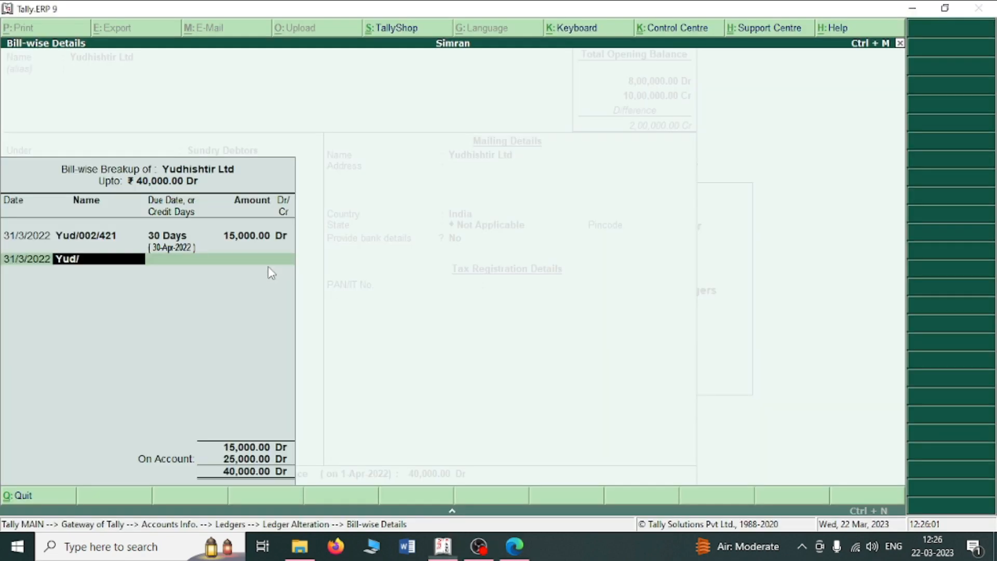
pyautogui.write('002')
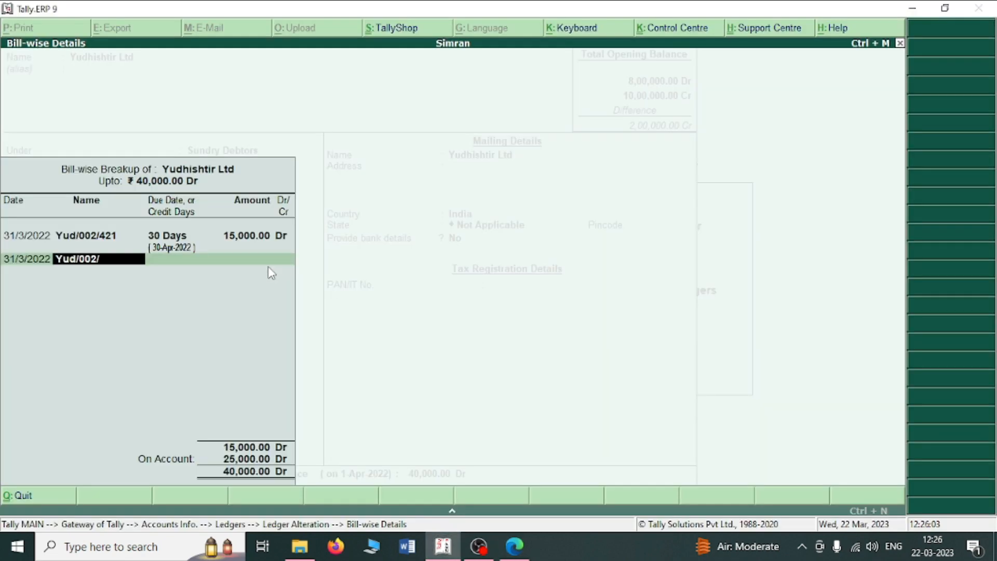
pyautogui.write('/422')
pyautogui.press('Return')
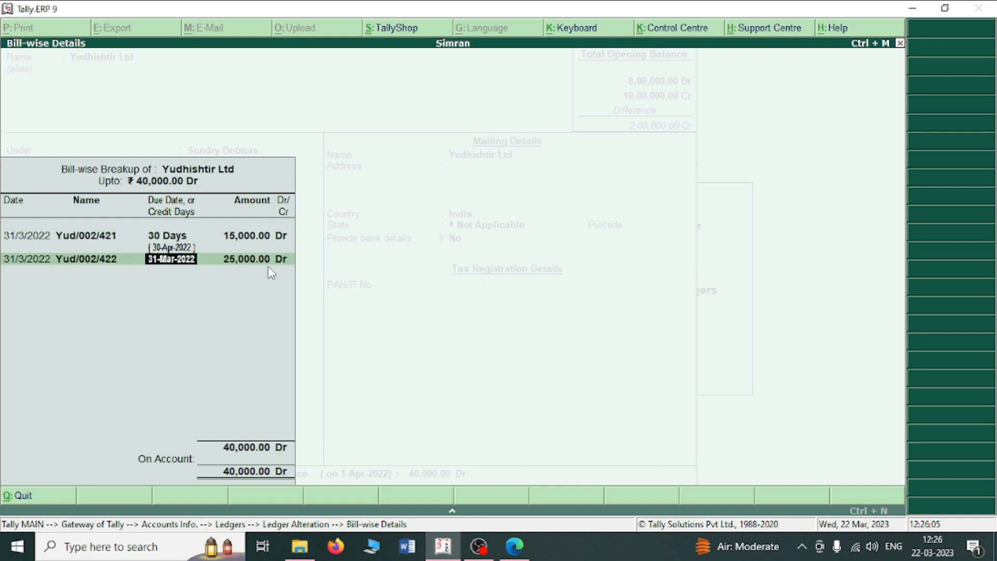
# Enter the debtors' credit period for bill Yud/002/422, keep its amount at 25,000 Dr, and save Yudhishtir Ltd's ledger.
pyautogui.write('300 Dyas')
pyautogui.press('BackSpace')
pyautogui.press('BackSpace')
pyautogui.press('BackSpace')
pyautogui.write('ays')
pyautogui.press('Return')
pyautogui.press('Return')
pyautogui.press('Return')
pyautogui.press('Return')
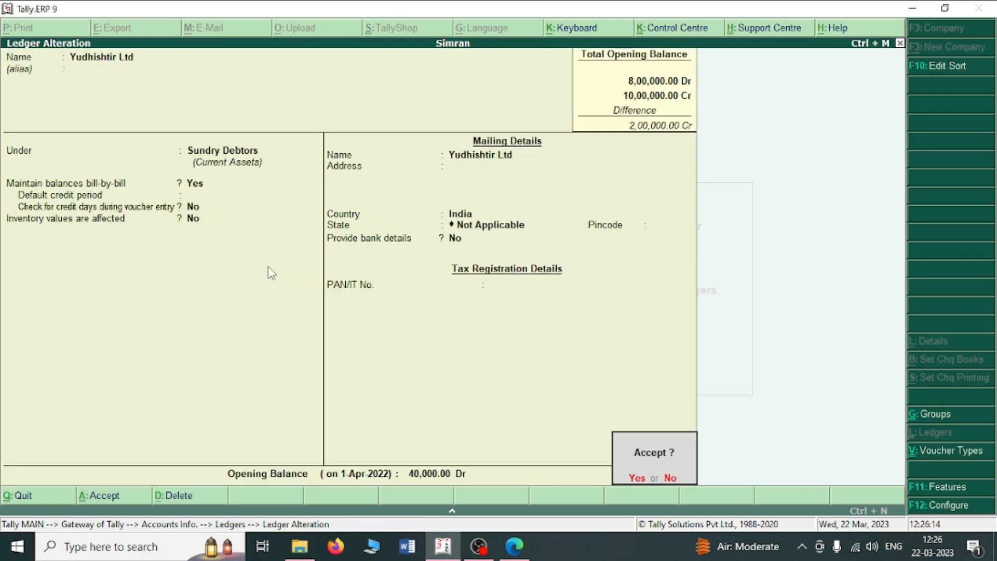
pyautogui.press('Return')
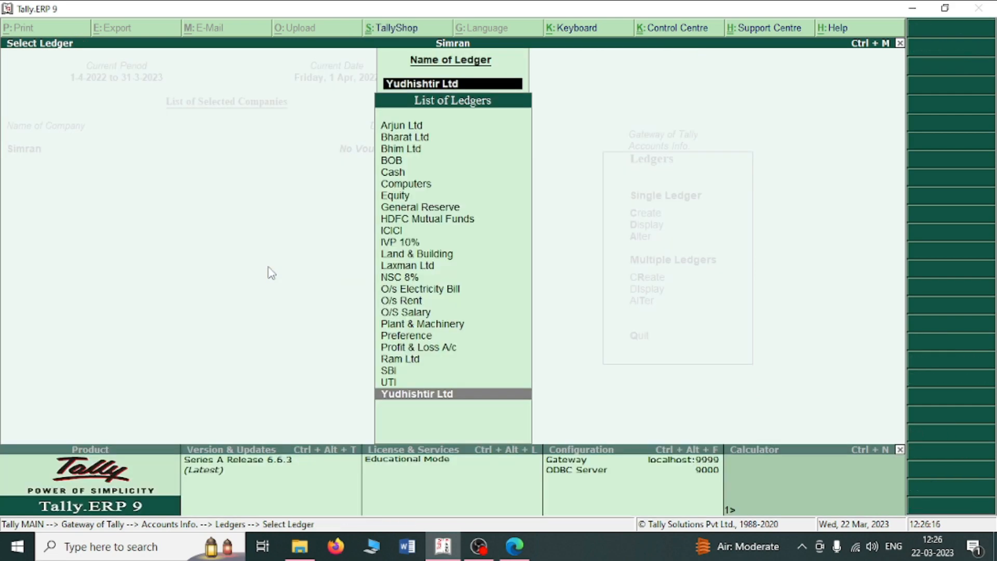
pyautogui.write('Bha')
pyautogui.press('BackSpace')
pyautogui.press('BackSpace')
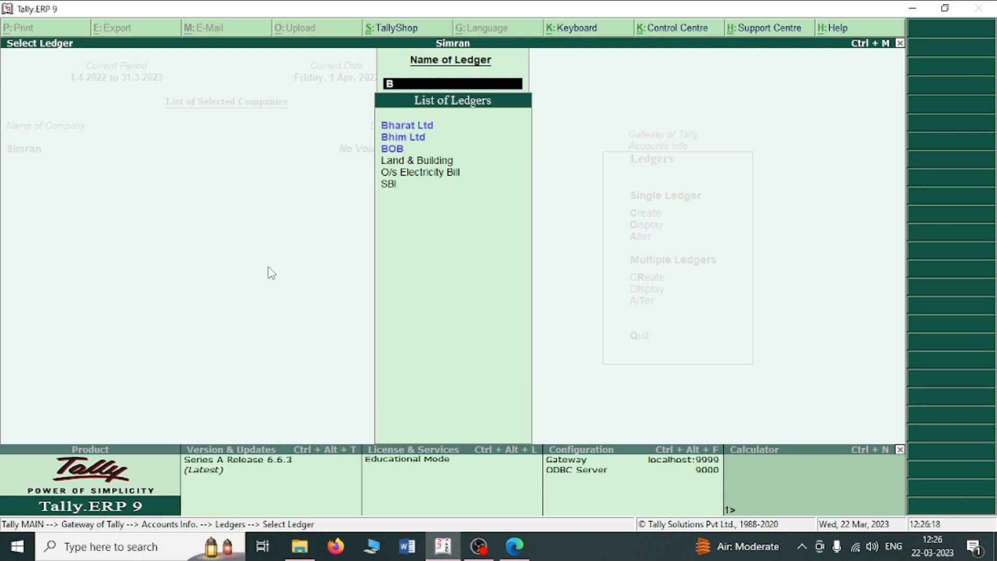
pyautogui.press('BackSpace')
pyautogui.write('Bh')
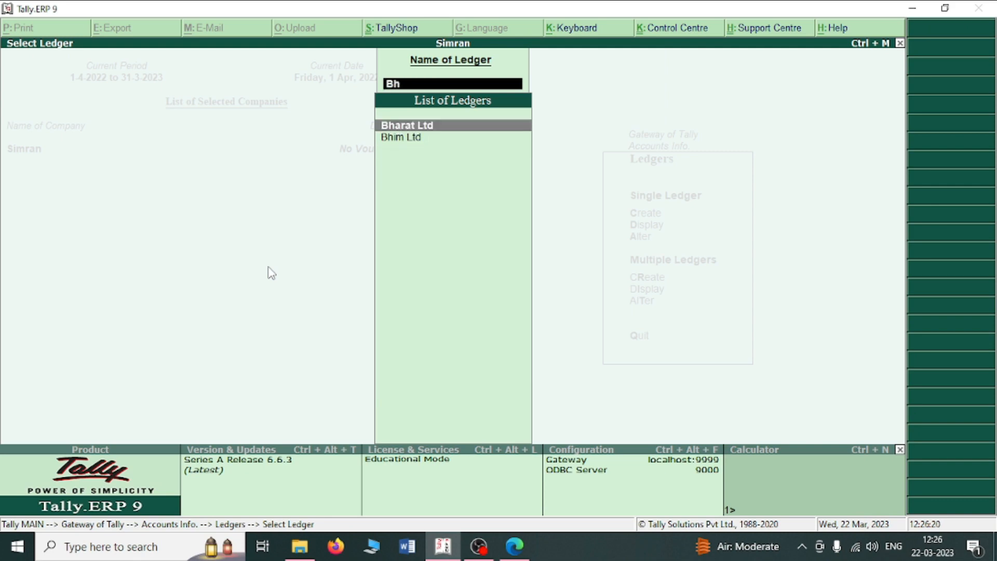
pyautogui.press('Return')
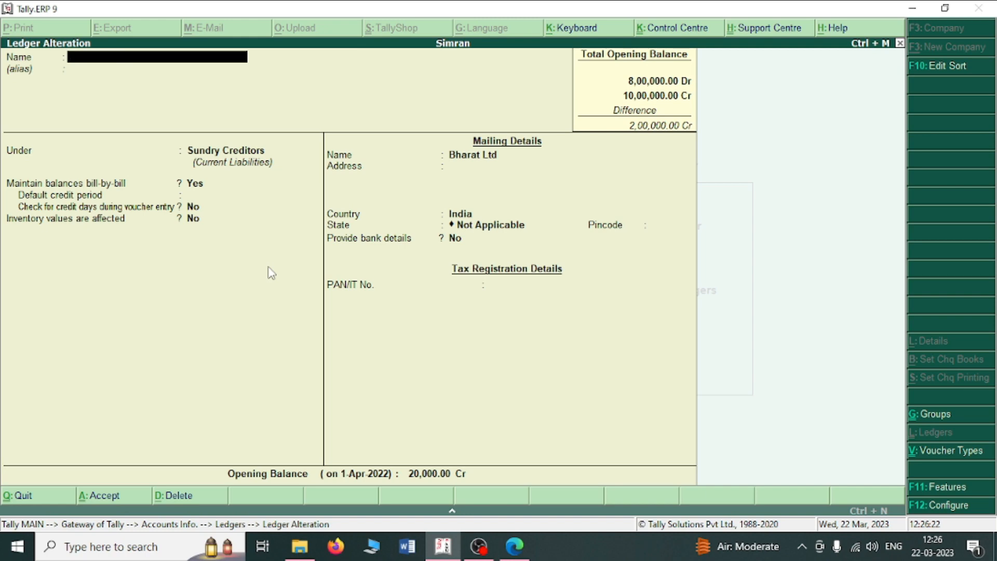
pyautogui.press('Escape')
pyautogui.press('Return')
# Open the Bhim Ltd ledger for alteration and set Maintain balances bill-by-bill to Yes.
pyautogui.press('Down')
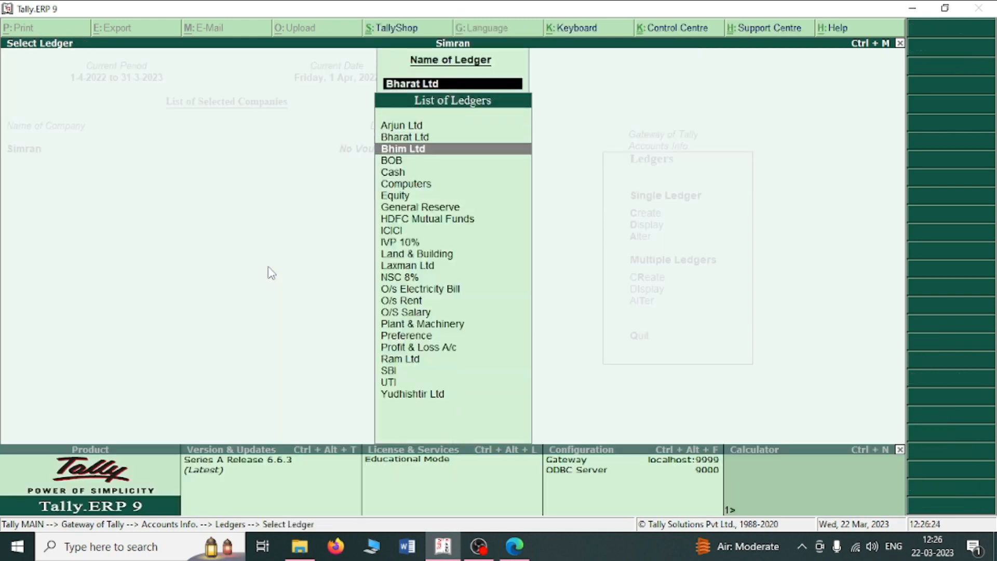
pyautogui.press('Return')
pyautogui.press('Return')
pyautogui.press('Return')
pyautogui.press('Return')
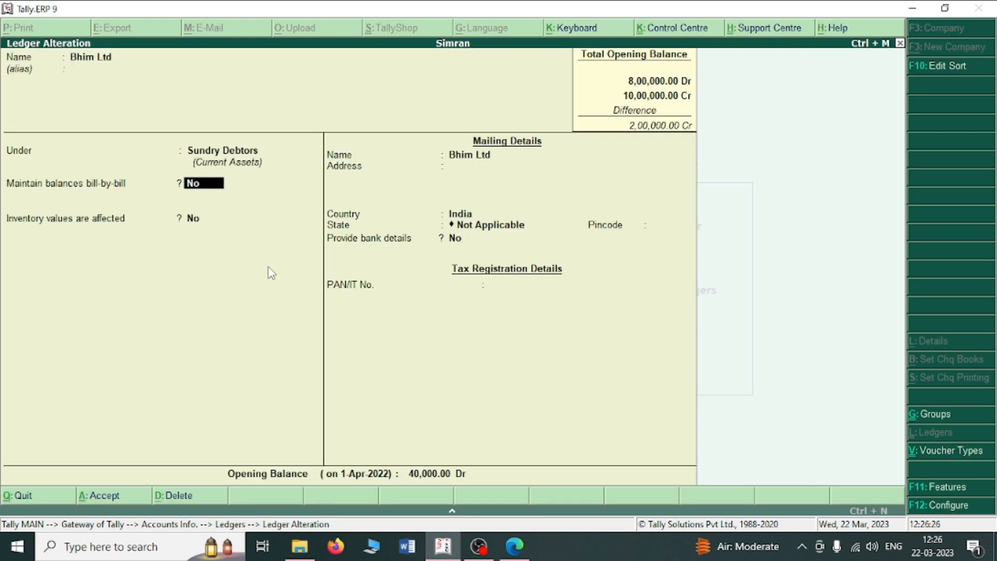
pyautogui.write('y')
pyautogui.press('Return')
# Accept bill-by-bill balances with Bhim Ltd's other ledger details as they are, and look up its bills in the PDF workbook.
pyautogui.press('Return')
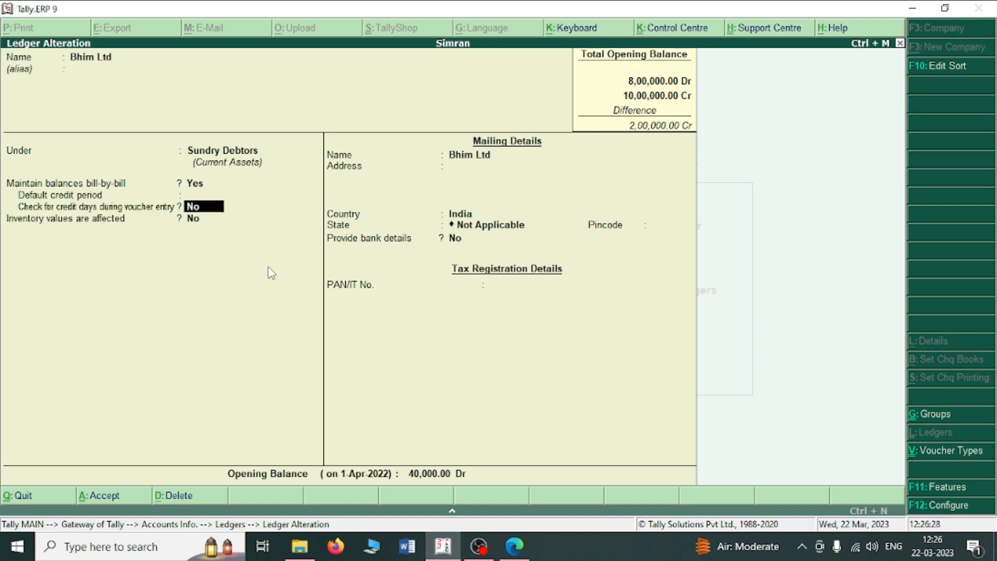
pyautogui.press('Return')
pyautogui.press('Return')
pyautogui.press('Return')
pyautogui.press('Return')
pyautogui.press('Return')
pyautogui.press('Return')
pyautogui.press('Return')
pyautogui.press('Return')
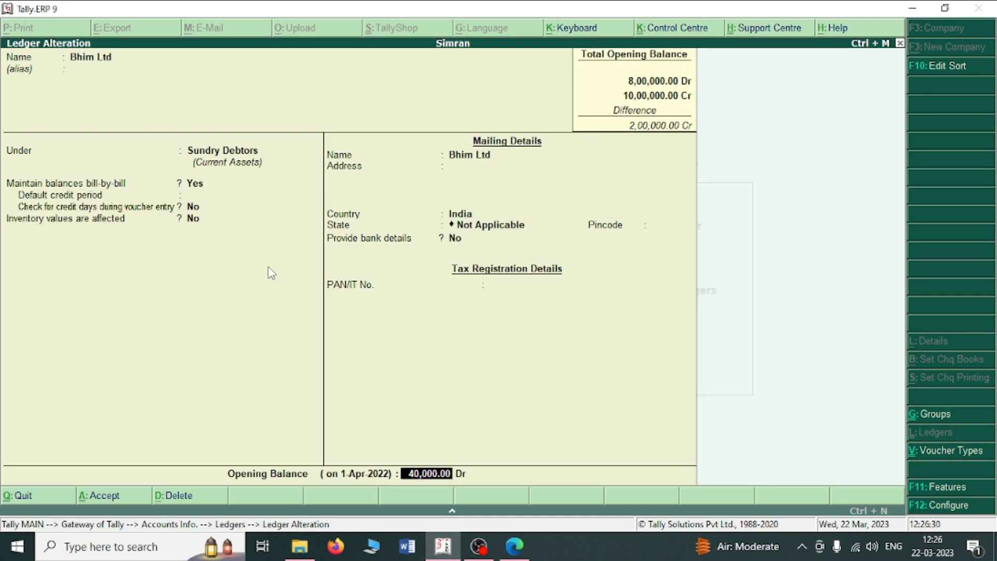
pyautogui.press('Return')
pyautogui.hotkey('alt', 'Tab')
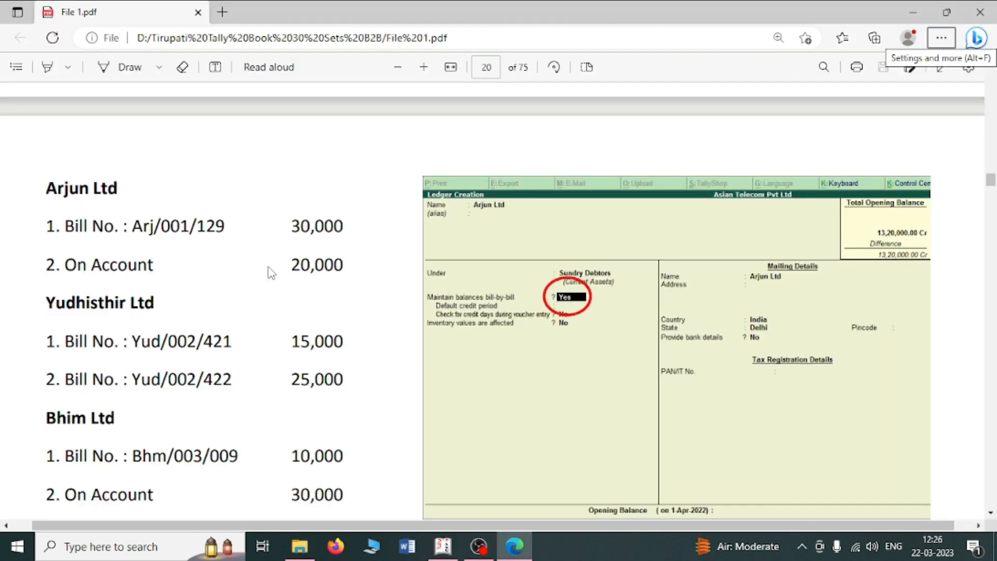
pyautogui.hotkey('alt', 'Tab')
pyautogui.click(271, 273)
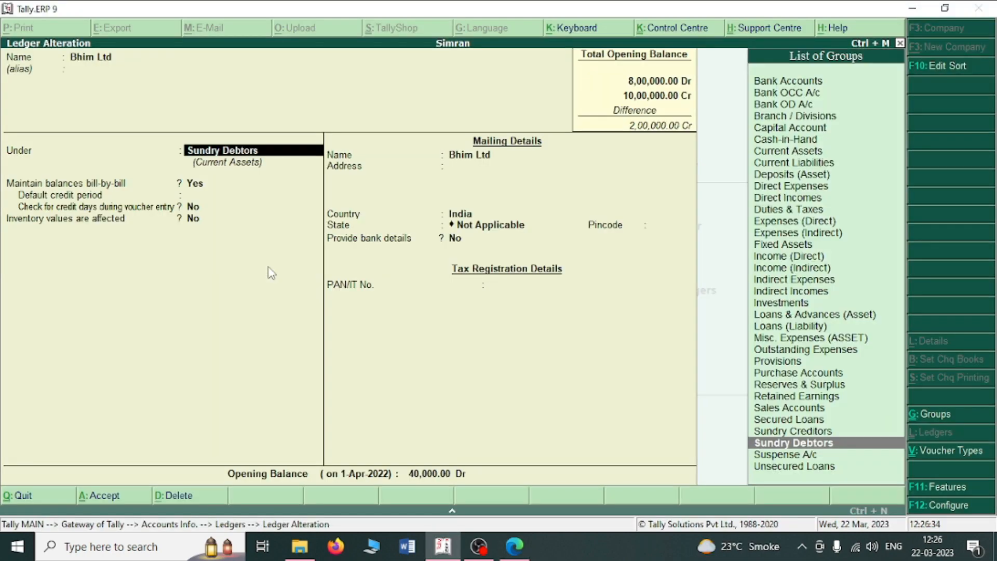
# Keep Bhim Ltd's group, mailing and tax details and its opening balance, and open its bill-wise breakup with the date 31/3/2022.
pyautogui.press('Return')
pyautogui.press('Return')
pyautogui.press('Return')
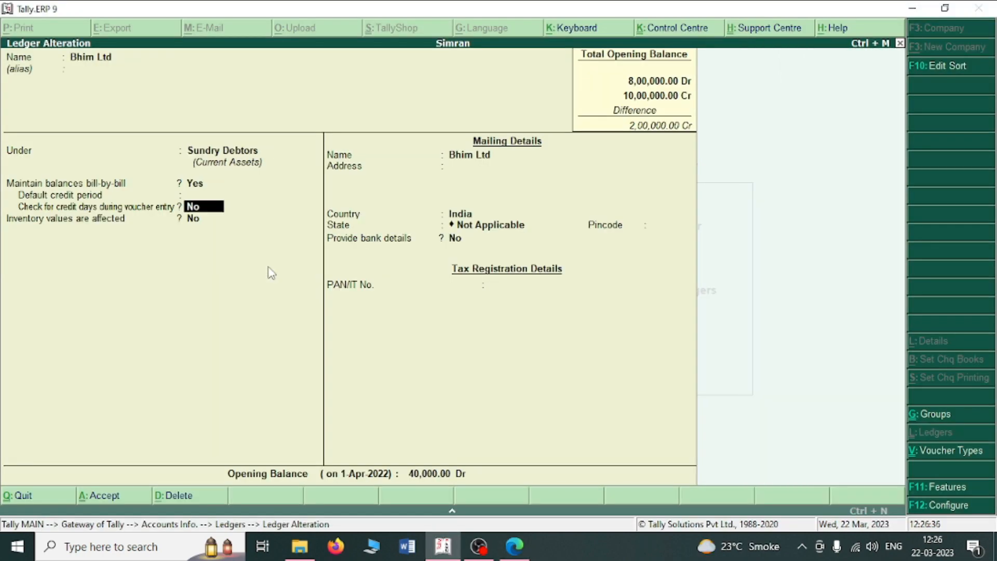
pyautogui.press('Return')
pyautogui.press('Return')
pyautogui.press('Return')
pyautogui.press('Return')
pyautogui.press('Return')
pyautogui.press('Return')
pyautogui.press('Return')
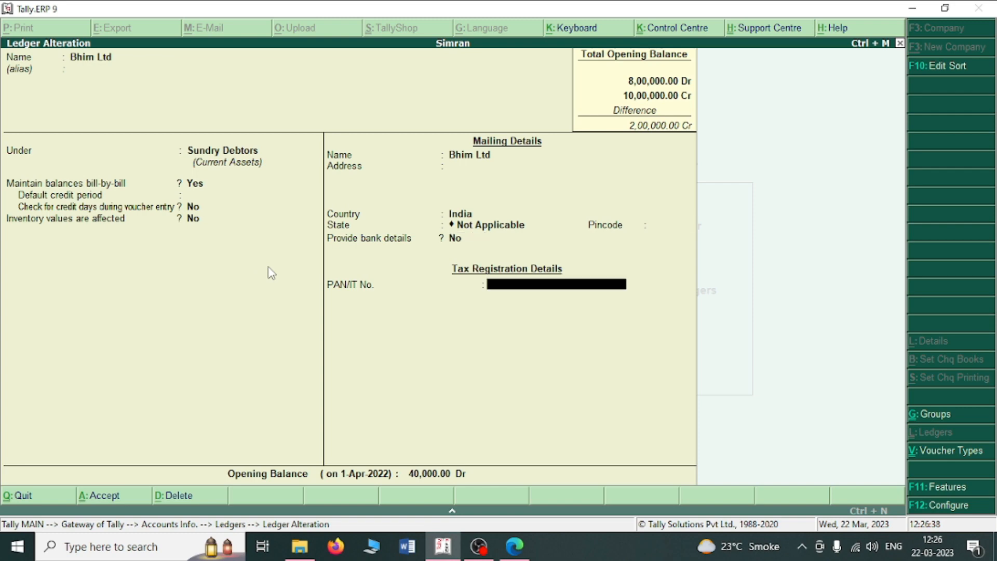
pyautogui.press('Return')
pyautogui.press('Return')
pyautogui.press('Return')
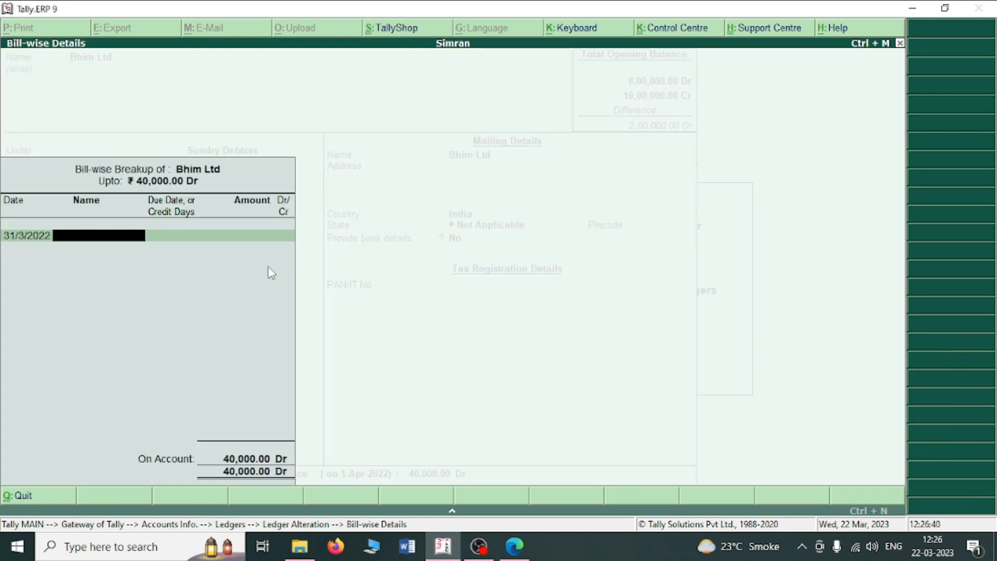
# Enter bill reference Bhm/003/009 with a credit period of 30 Days, checking the number against the PDF workbook.
pyautogui.write('Bhm/')
pyautogui.hotkey('alt', 'Tab')
pyautogui.hotkey('alt', 'Tab')
pyautogui.write('003/009')
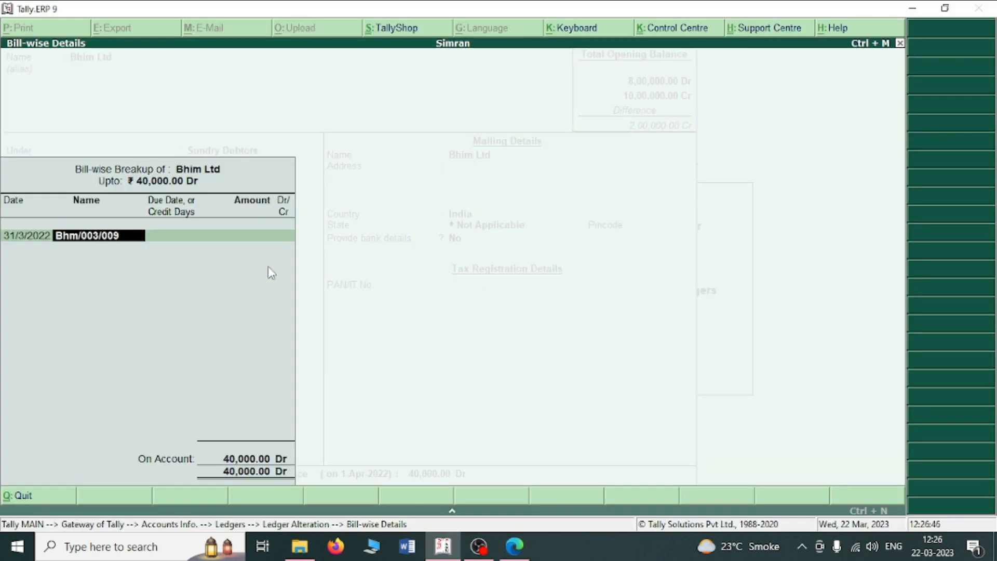
pyautogui.press('Return')
pyautogui.write('30')
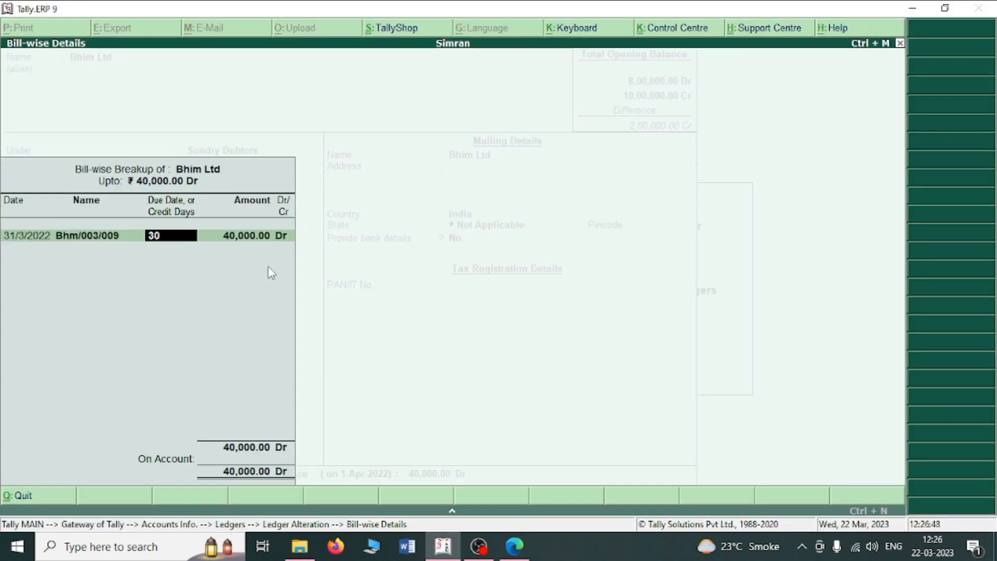
pyautogui.write(' Dya')
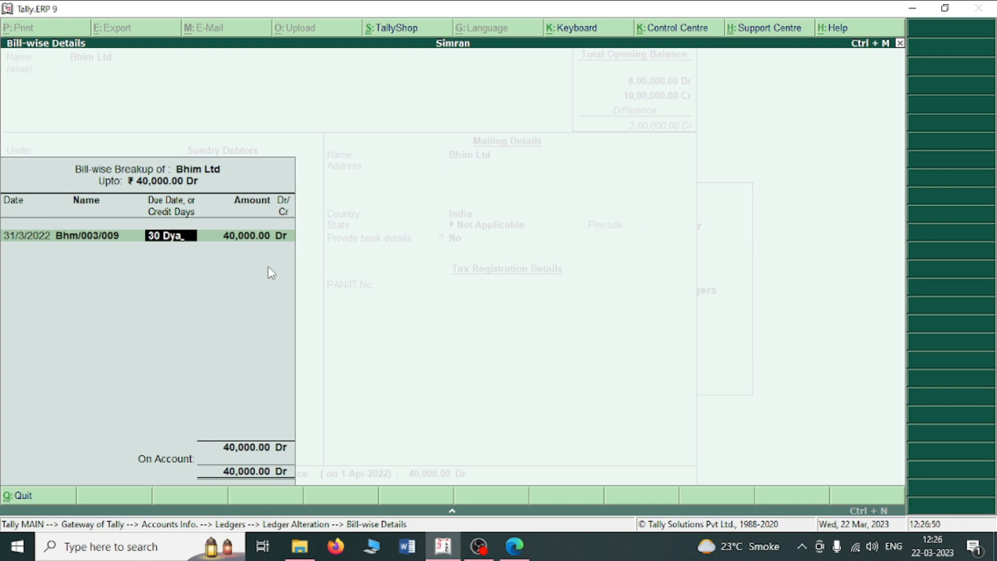
pyautogui.press('BackSpace')
pyautogui.press('BackSpace')
pyautogui.write('ays')
pyautogui.press('Return')
pyautogui.press('Return')
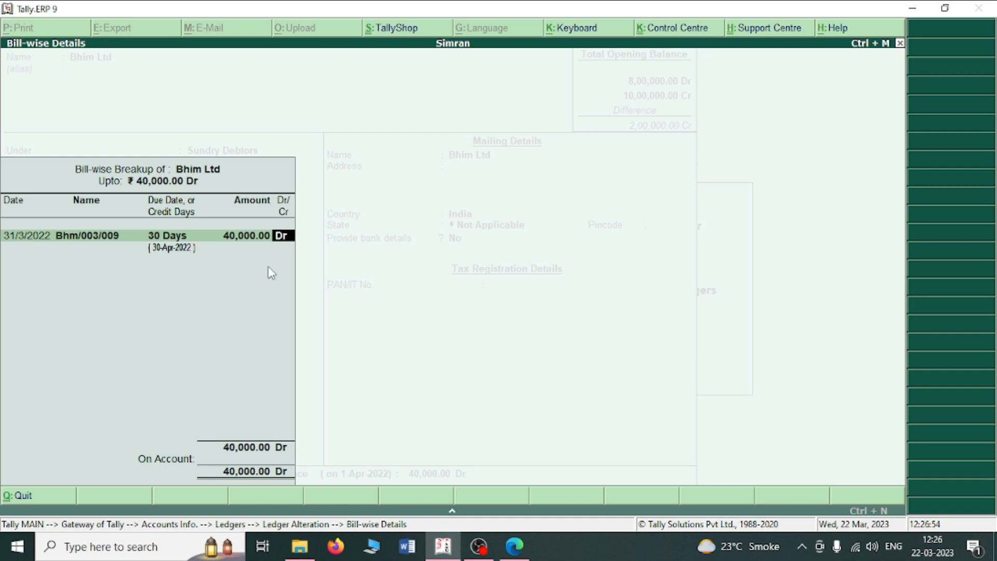
# Set the amount of bill Bhm/003/009 to 10,000 Dr.
pyautogui.press('BackSpace')
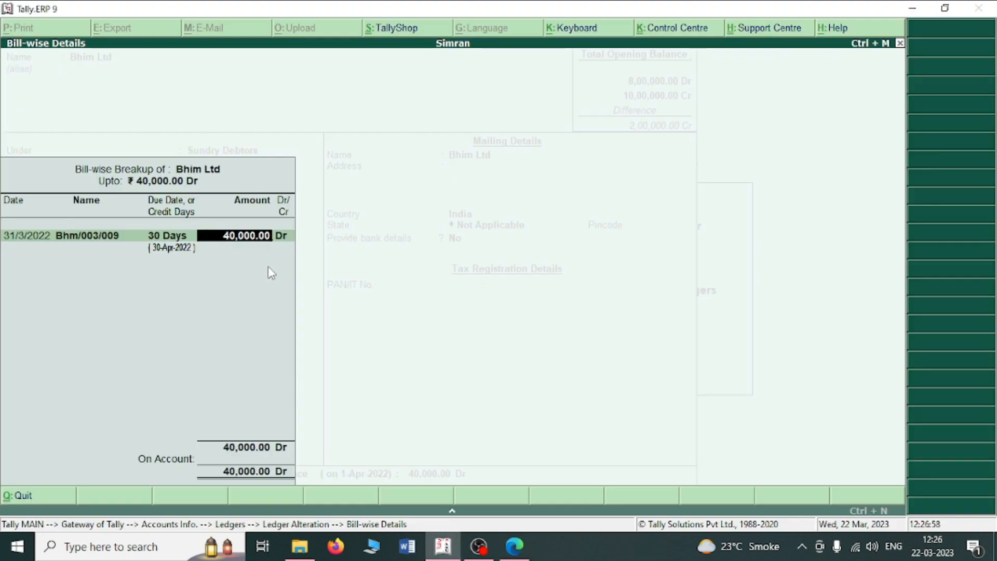
pyautogui.write('10')
pyautogui.press('BackSpace')
pyautogui.press('BackSpace')
pyautogui.press('BackSpace')
pyautogui.press('BackSpace')
pyautogui.press('BackSpace')
pyautogui.press('BackSpace')
pyautogui.press('BackSpace')
pyautogui.press('BackSpace')
pyautogui.write('10000')
pyautogui.press('Return')
pyautogui.press('Return')
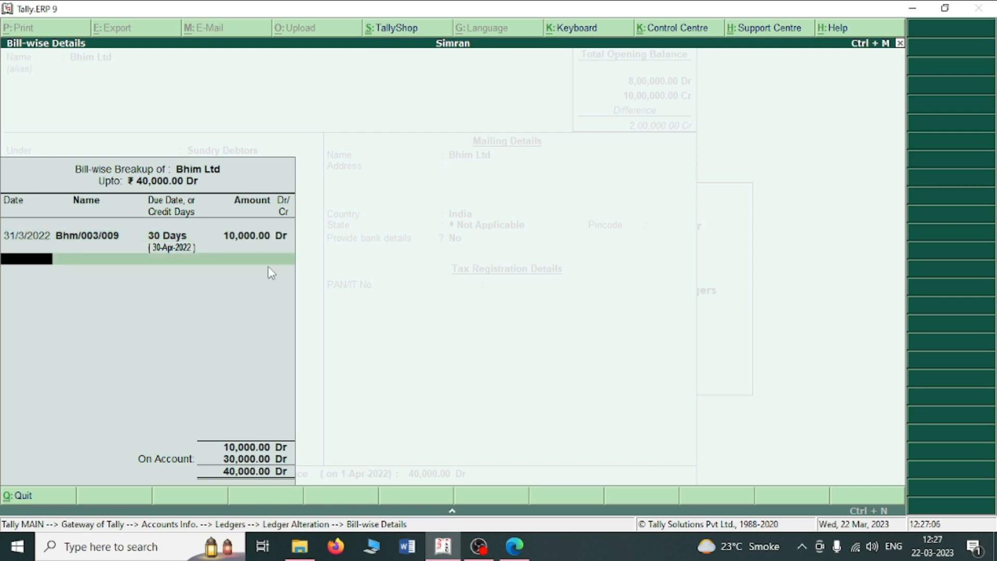
# Add a second line to Bhim Ltd's breakup, dated 31/3/2022 and named On Account.
pyautogui.write('31/3/32022')
pyautogui.press('BackSpace')
pyautogui.press('BackSpace')
pyautogui.press('BackSpace')
pyautogui.press('BackSpace')
pyautogui.press('BackSpace')
pyautogui.write('2022')
pyautogui.press('Return')
pyautogui.write('On')
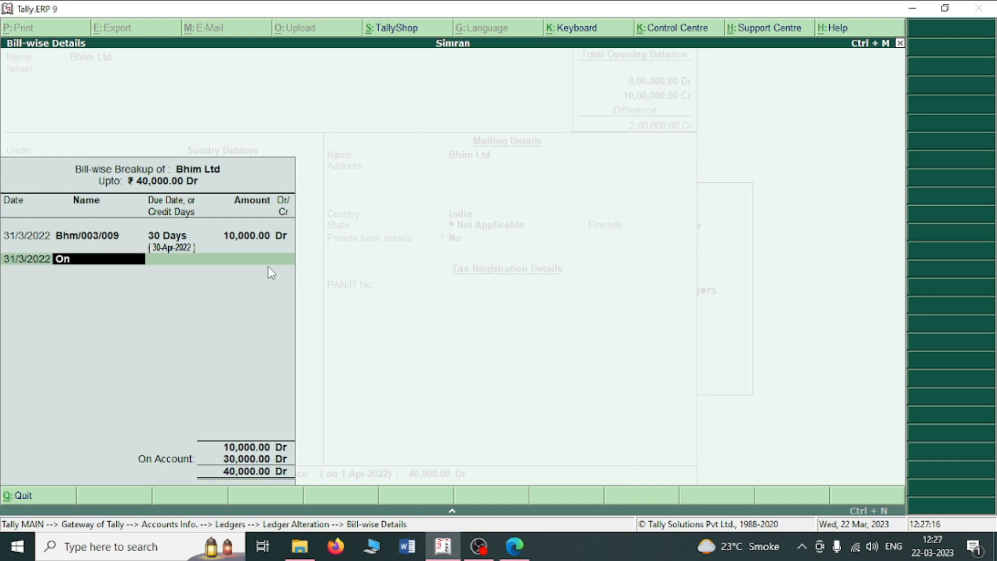
pyautogui.write(' Acc')
pyautogui.write('ount')
# Give Bhim Ltd's On Account line a credit period of 30 Days.
pyautogui.press('Return')
pyautogui.write('30 Dyas')
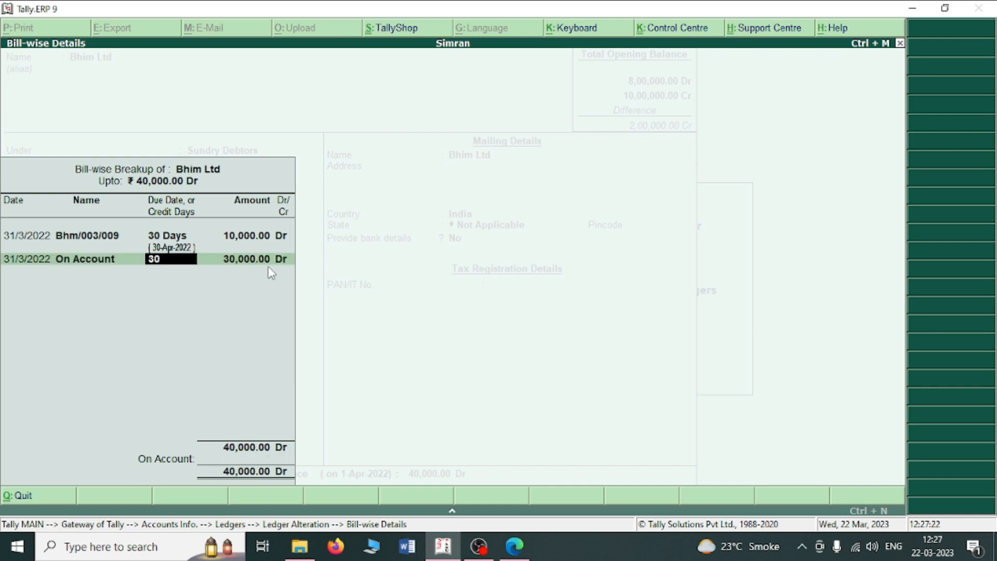
pyautogui.press('BackSpace')
pyautogui.press('BackSpace')
pyautogui.press('BackSpace')
pyautogui.press('BackSpace')
pyautogui.write('Days')
pyautogui.press('Return')
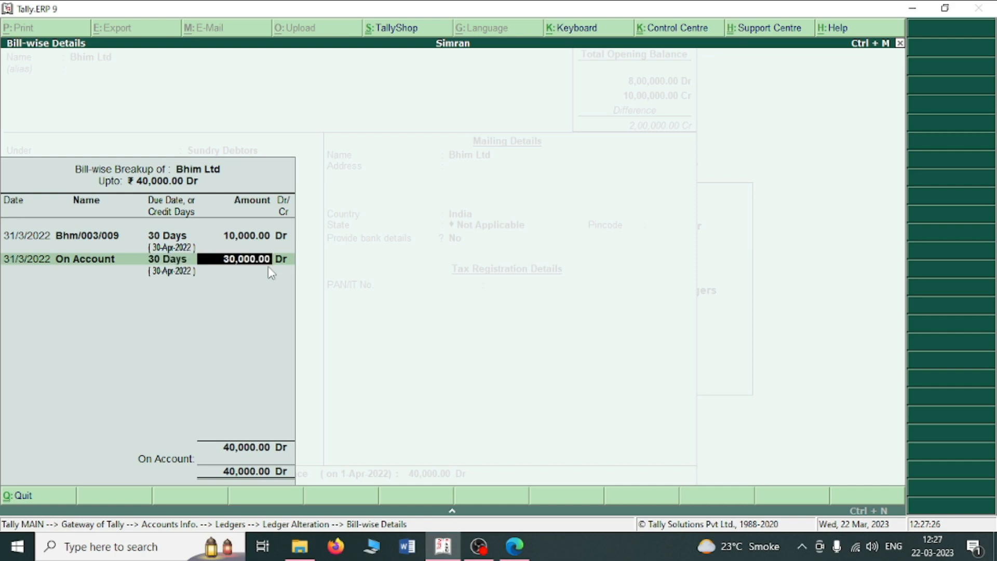
# Keep the On Account amount at 30,000 Dr, check it against the PDF workbook, and save Bhim Ltd's ledger.
pyautogui.press('Return')
pyautogui.hotkey('alt', 'Tab')
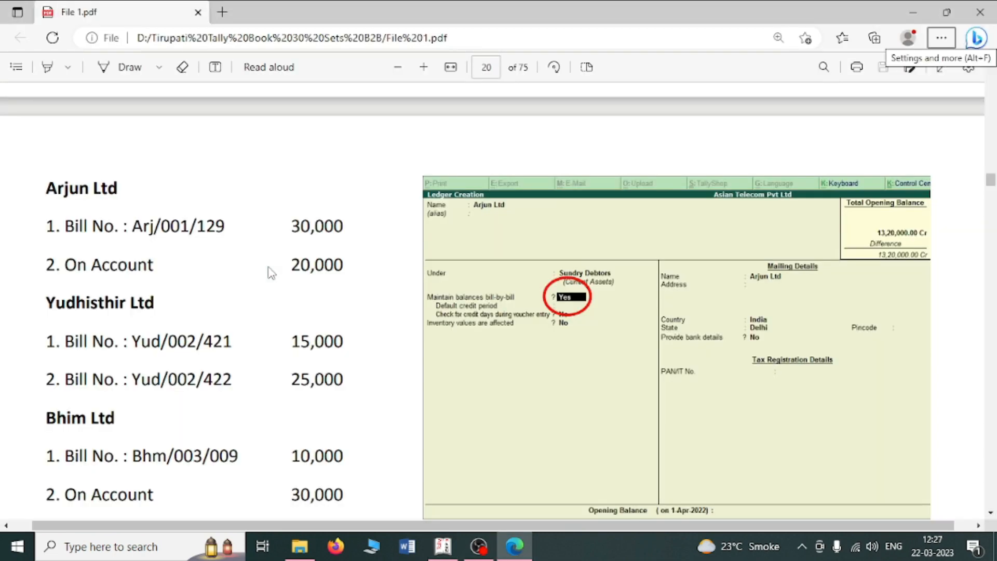
pyautogui.scroll(-5, 258, 299)
pyautogui.hotkey('alt', 'Tab')
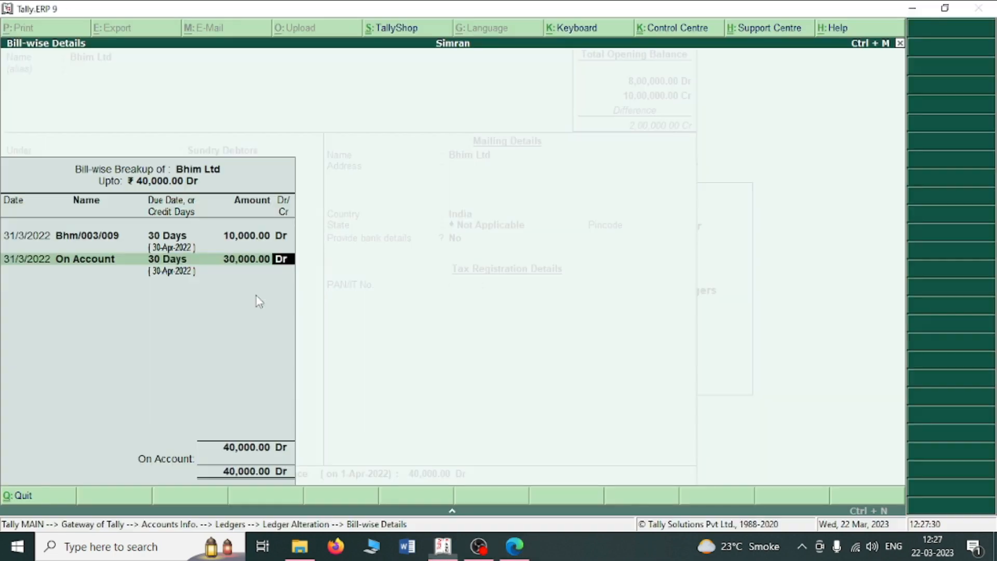
pyautogui.press('Return')
pyautogui.press('Return')
pyautogui.press('Return')
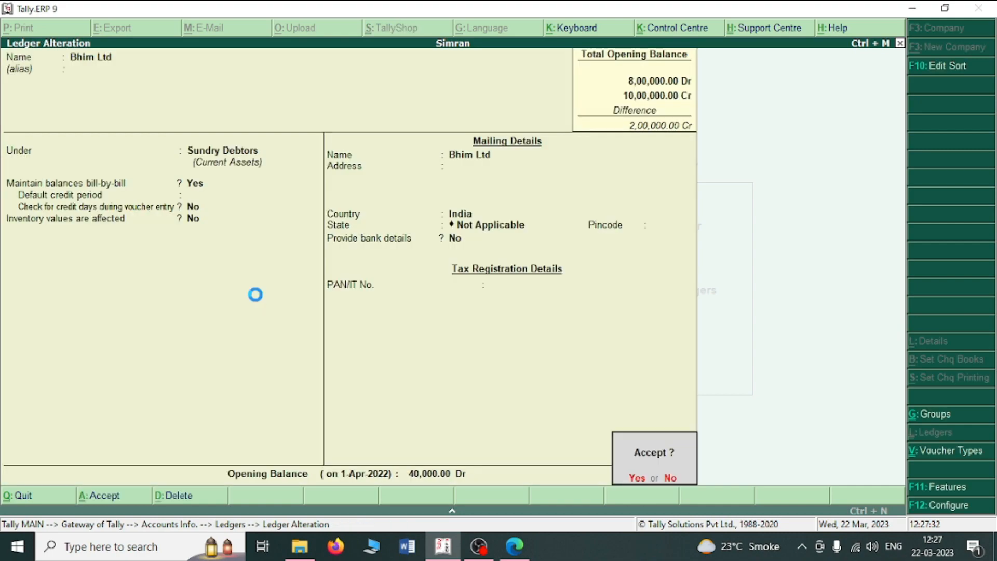
# Review the creditors' bill-wise details in the PDF workbook and return to the ledger list in Tally.ERP 9.
pyautogui.hotkey('alt', 'Tab')
pyautogui.scroll(-3, 235, 352)
pyautogui.scroll(7, 234, 353)
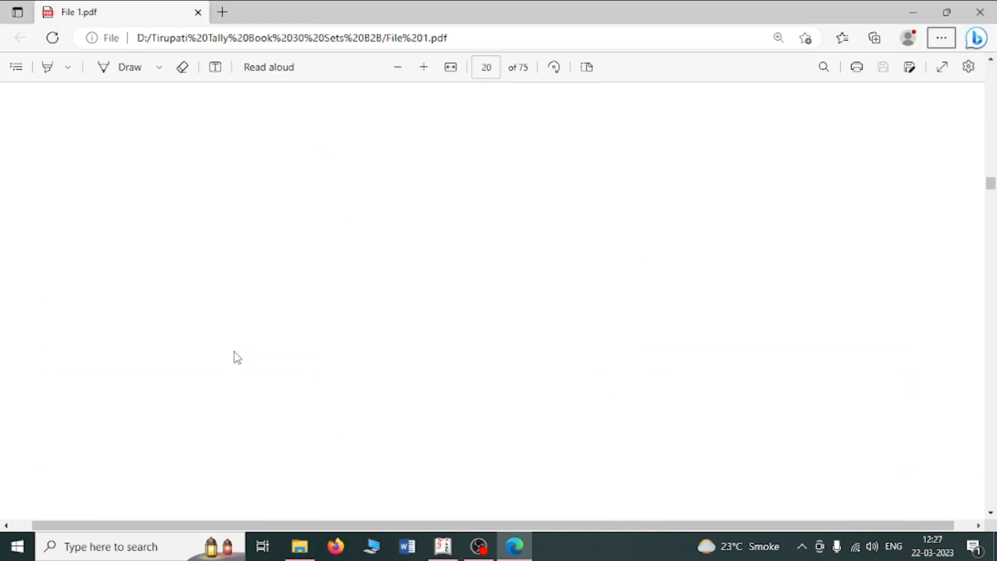
pyautogui.scroll(10, 234, 352)
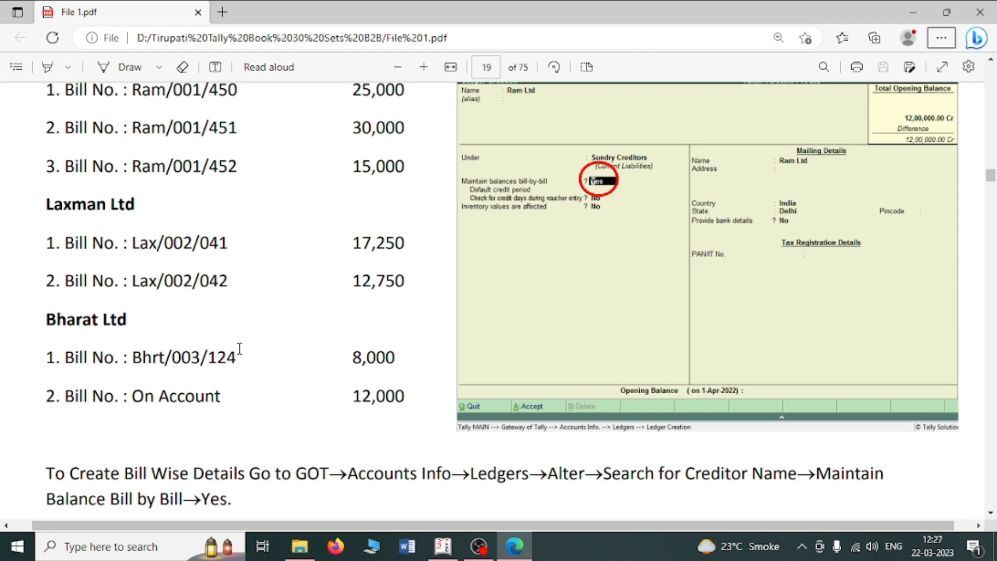
pyautogui.hotkey('alt', 'Tab')
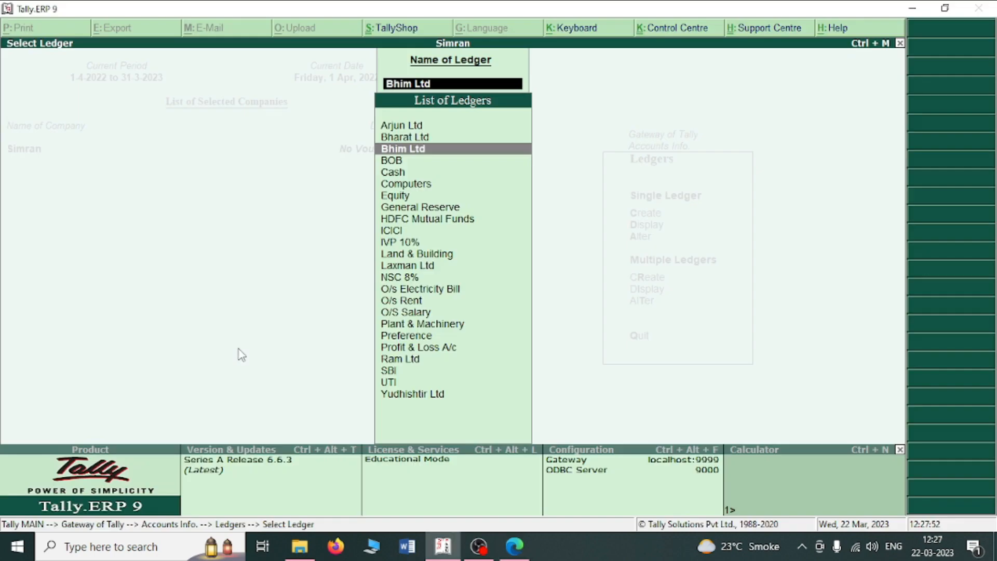